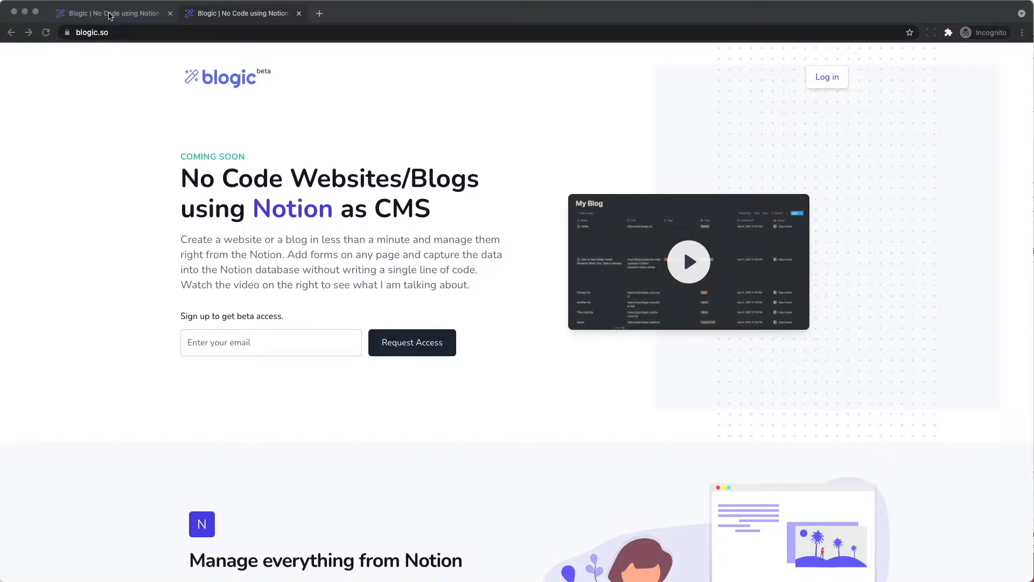
- Bring up vijay.blogic.so's Website Settings and launch the Example Site Notion template in a new tab
left_click(109, 15)
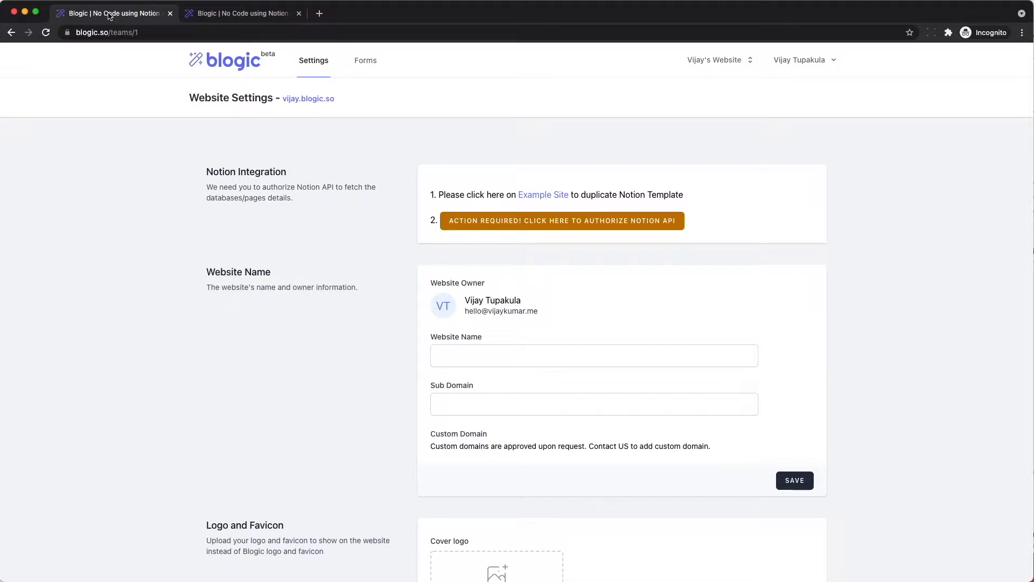
left_click(526, 335)
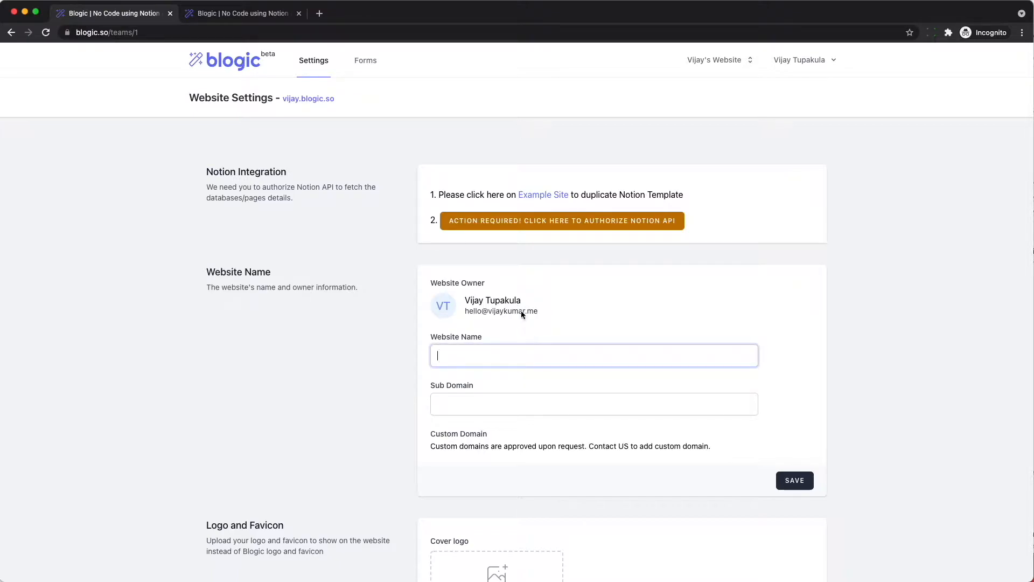
left_click(534, 197)
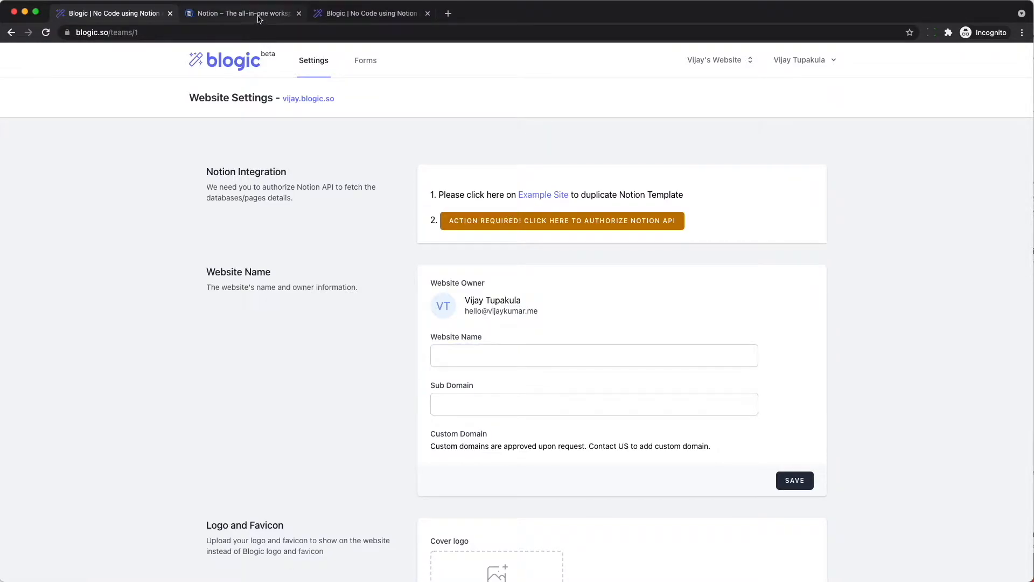
- Duplicate the Blogic Example Site template and change the Home link's 'subdomain' to 'vijay'
left_click(263, 22)
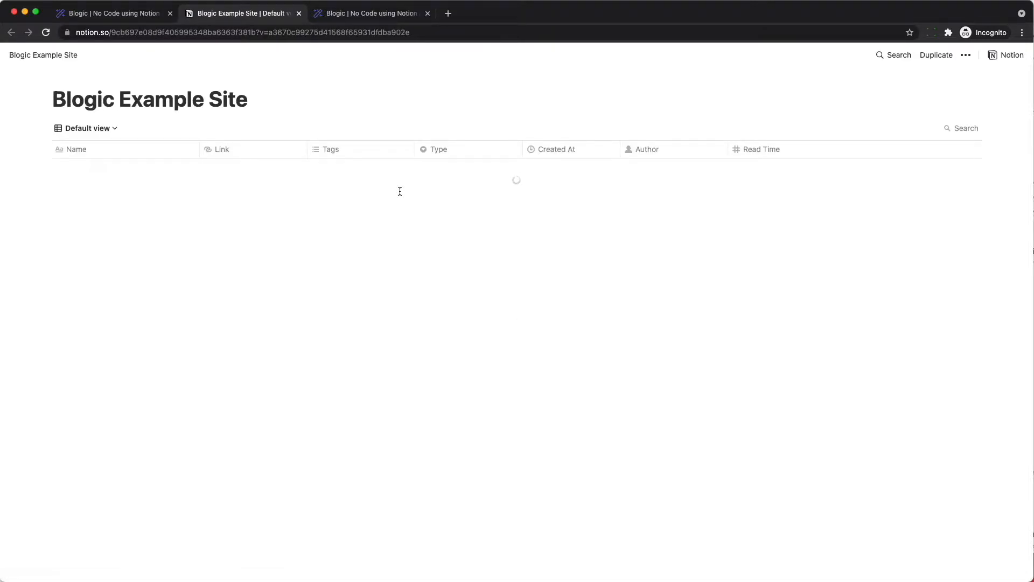
left_click(933, 56)
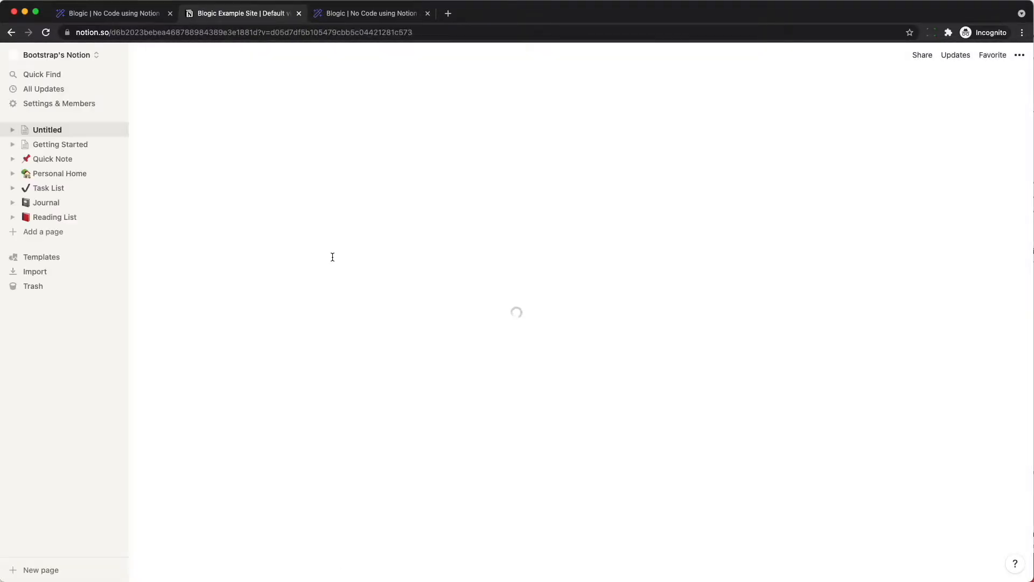
left_click(369, 167)
double_click(369, 167)
left_click(369, 167)
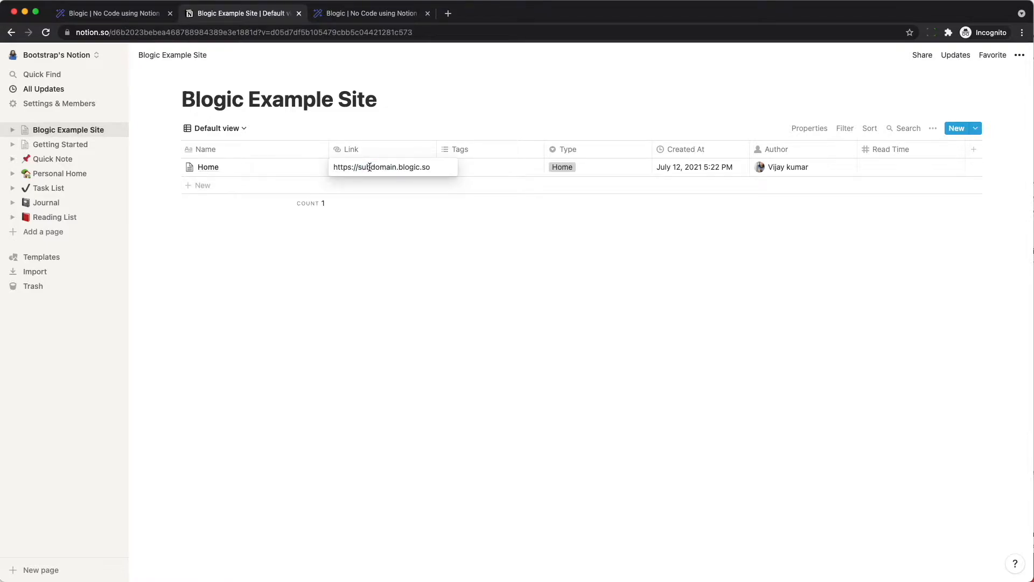
double_click(369, 167)
key("BackSpace")
type("vijay")
key("Escape")
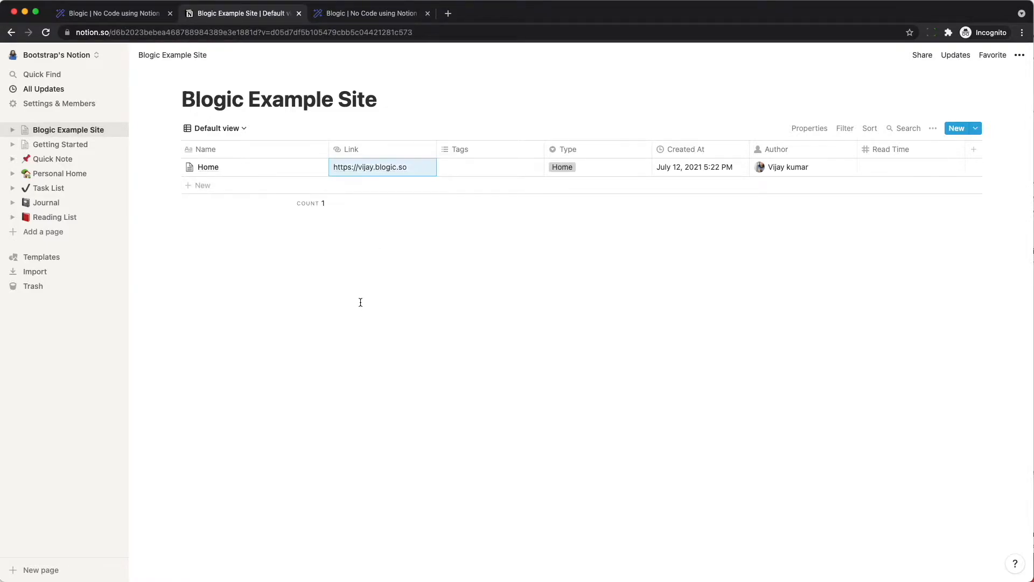
left_click(114, 17)
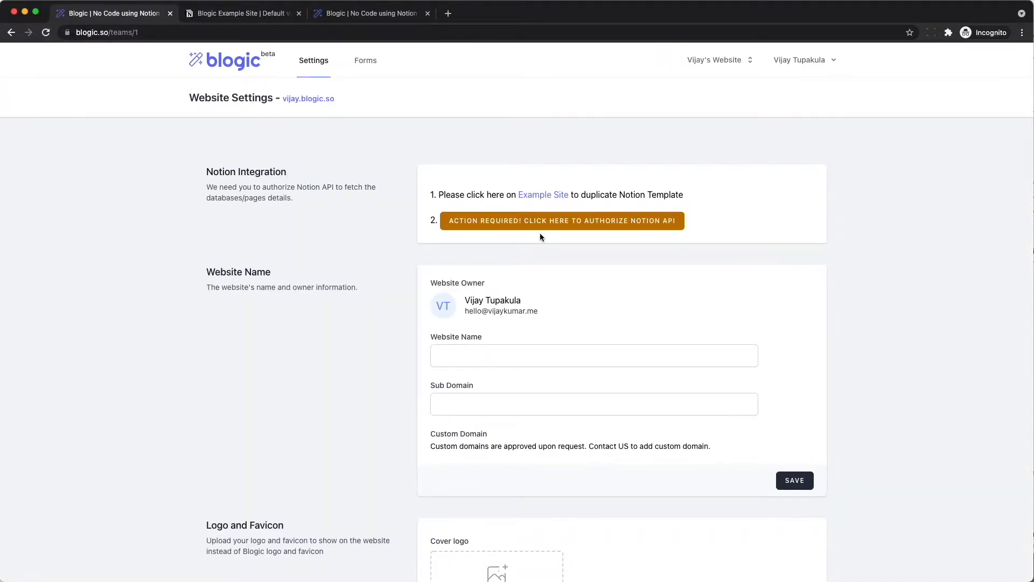
- Authorize the Notion API with access limited to the Blogic Example Site page
left_click(520, 227)
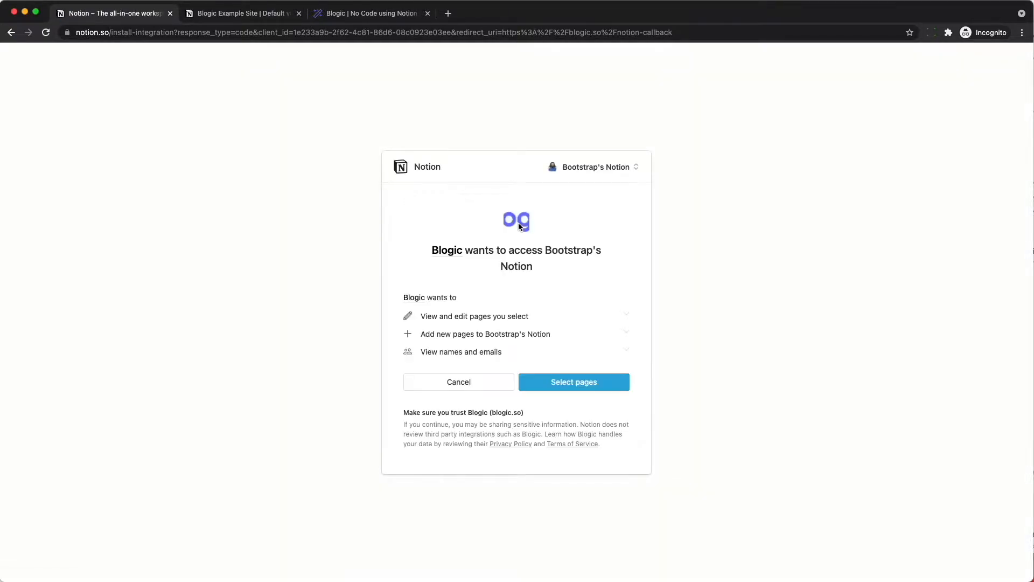
left_click(559, 382)
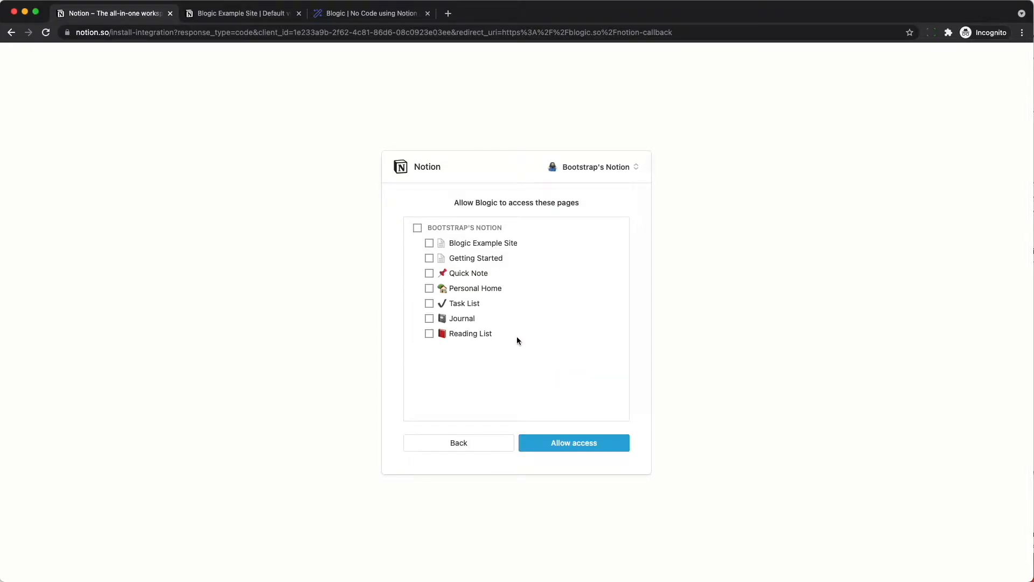
left_click(429, 243)
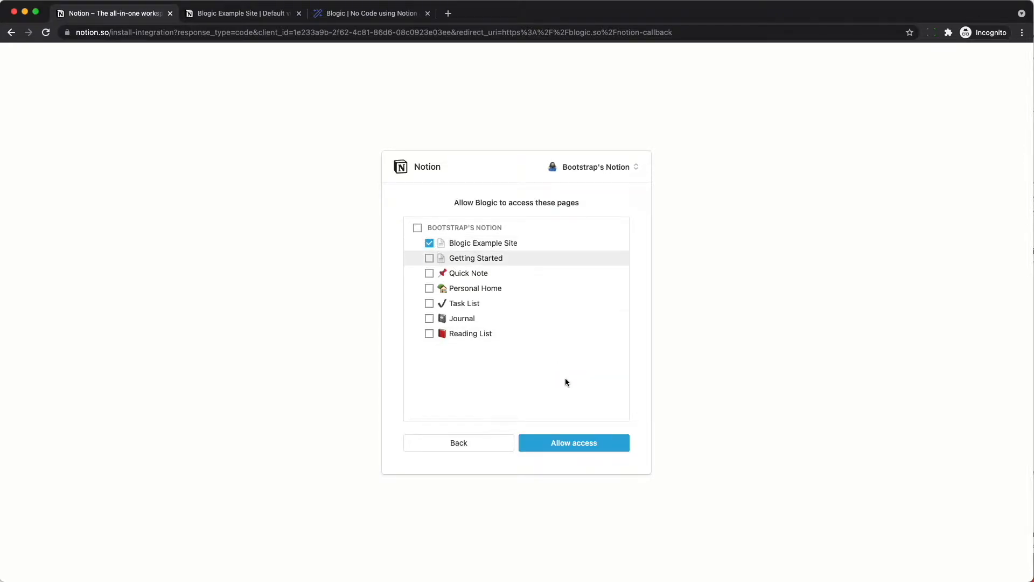
left_click(558, 443)
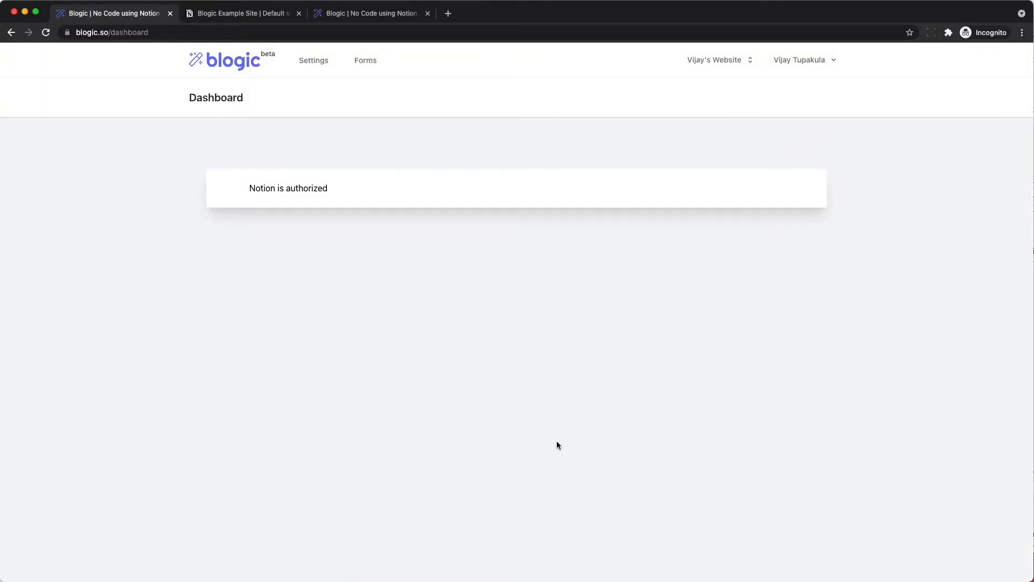
triple_click(267, 190)
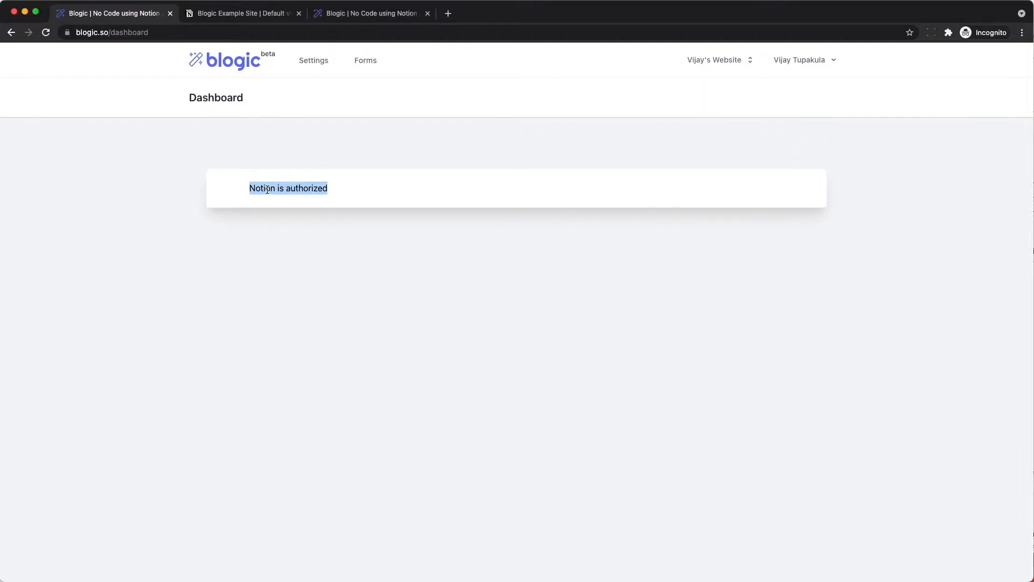
- Choose Blogic Example Site in the Select Website Database dropdown and save it
left_click(315, 64)
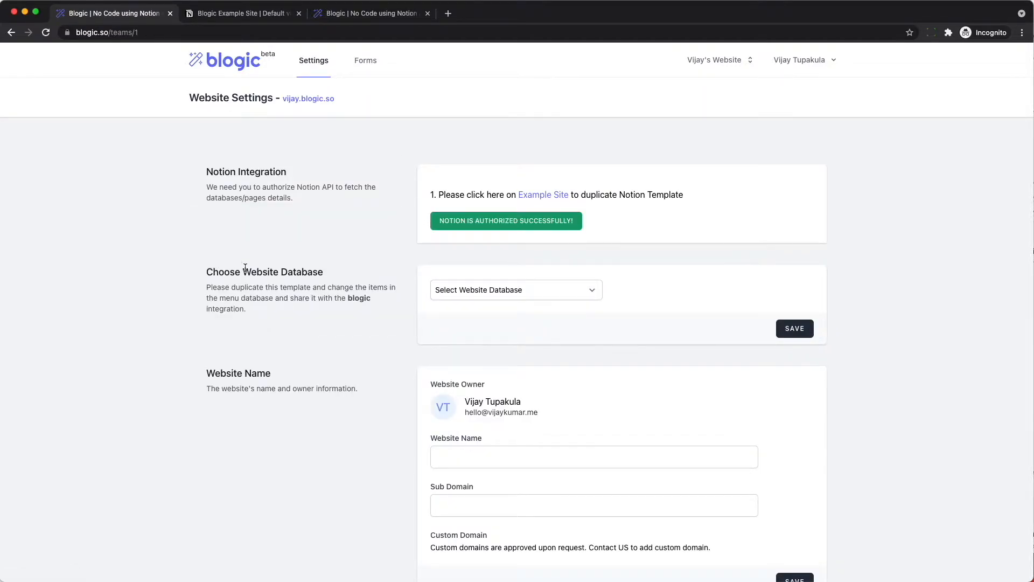
triple_click(278, 273)
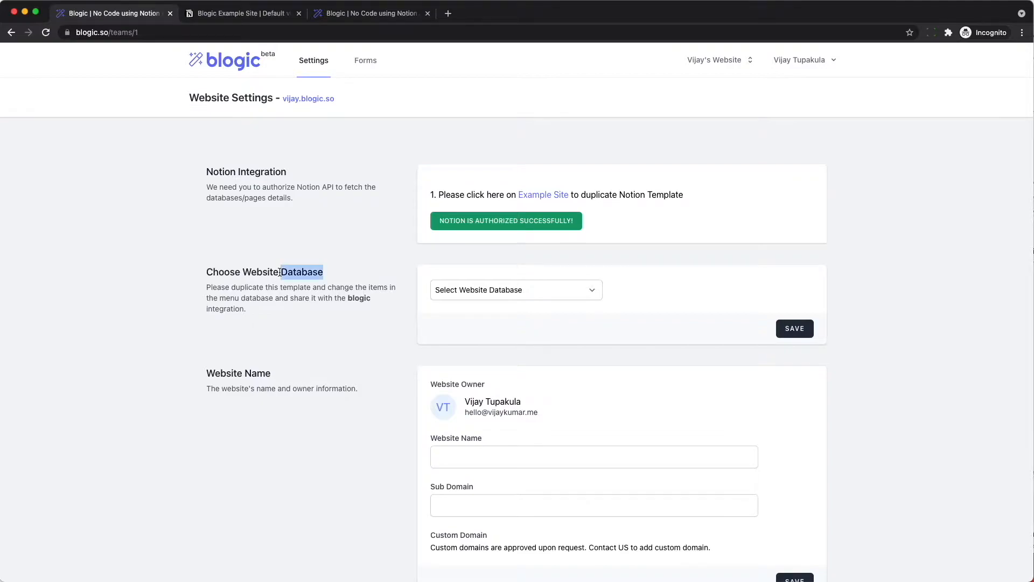
left_click(455, 292)
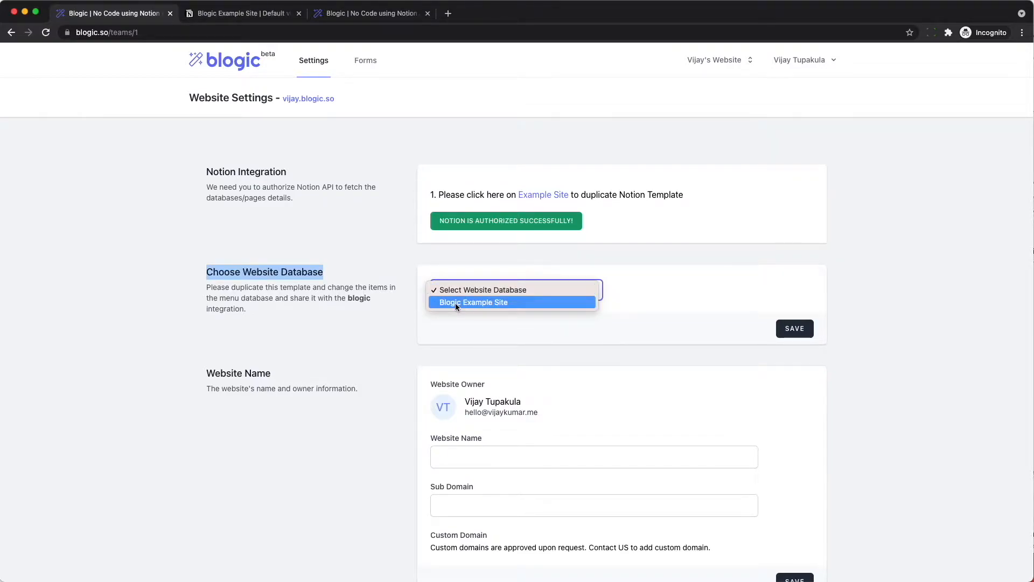
left_click(455, 303)
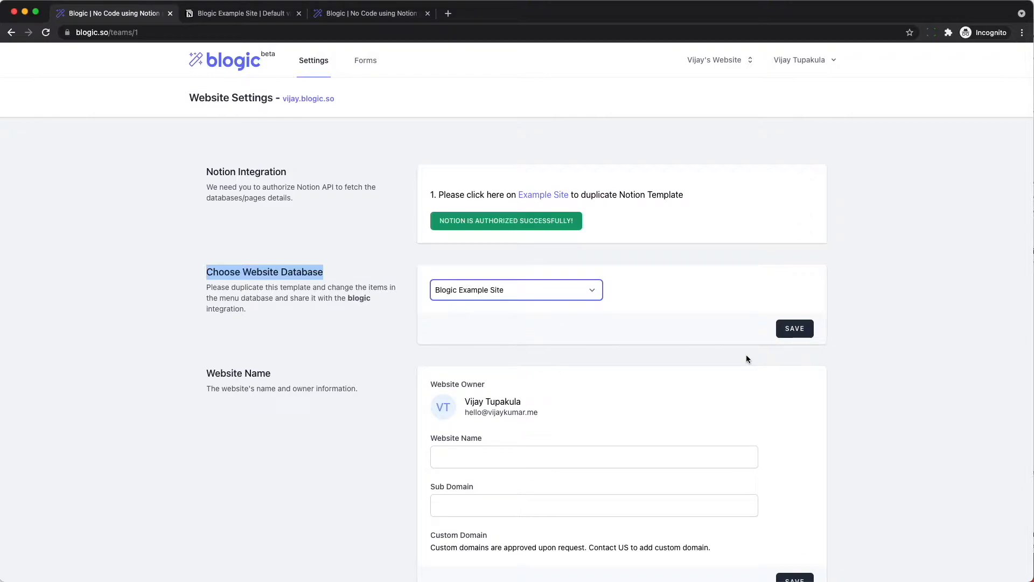
left_click(789, 333)
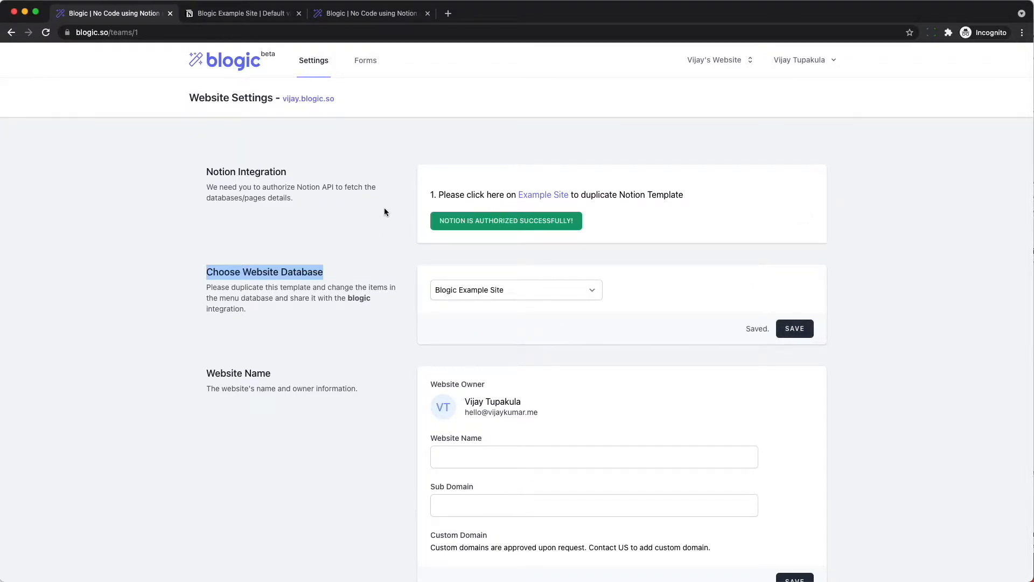
- View the live vijay.blogic.so welcome page, then go back to the Blogic Example Site Notion tab
left_click(302, 98)
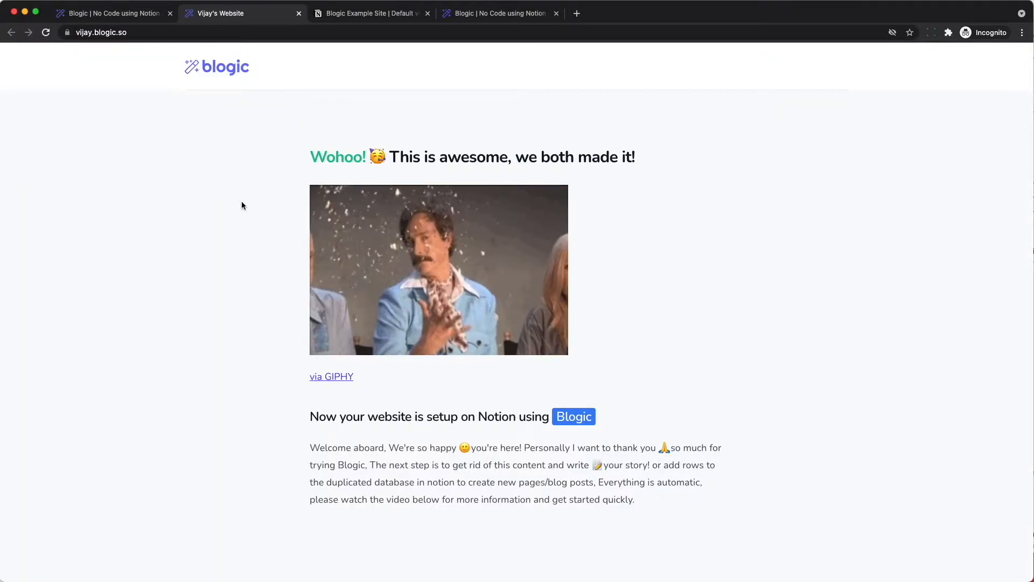
scroll(242, 205, "down", 3)
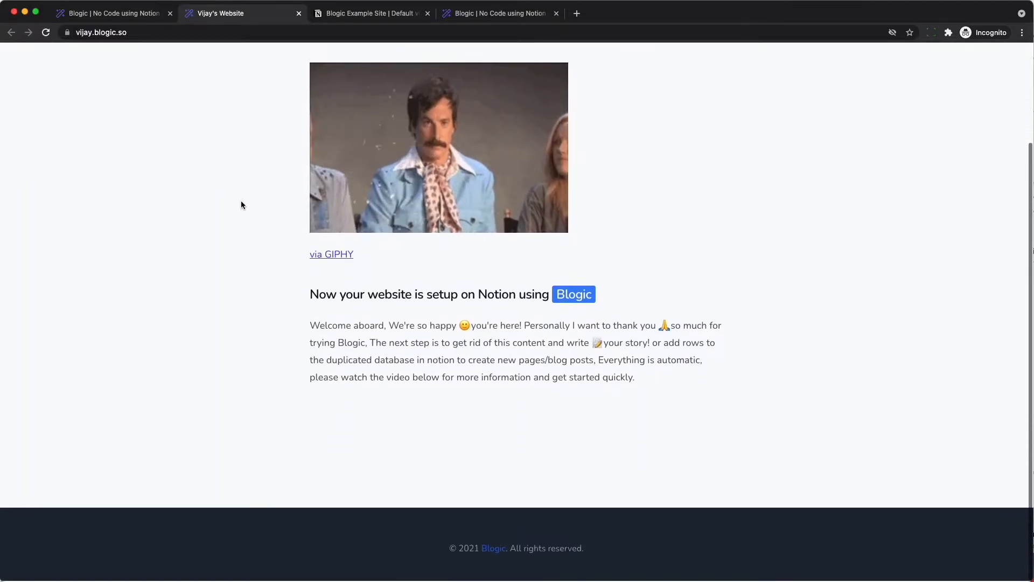
scroll(241, 204, "up", 3)
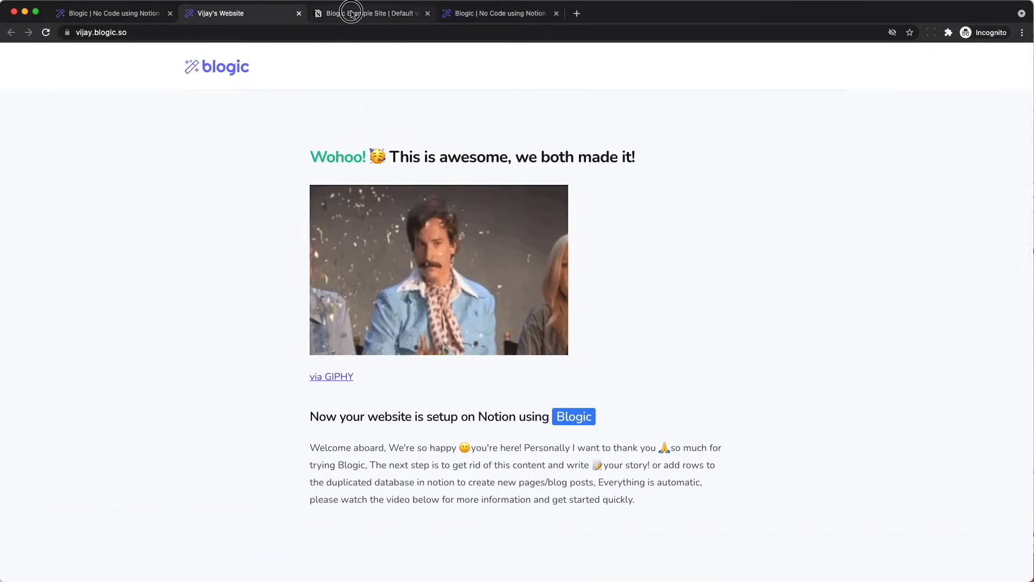
left_click(371, 12)
- Add a Heading 2 'This is a heading add a word with red color' to the Home page
left_click(303, 167)
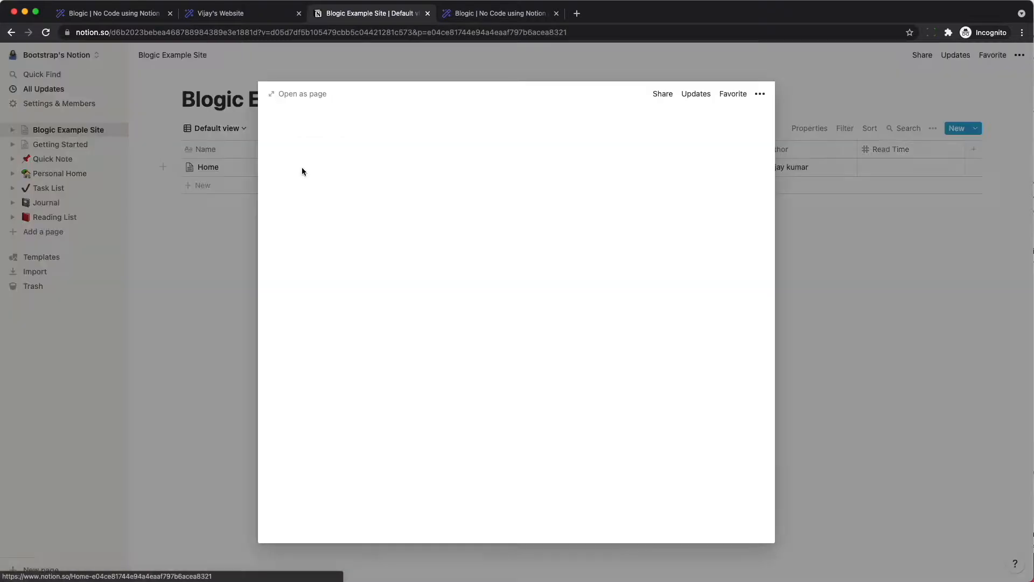
left_click(458, 511)
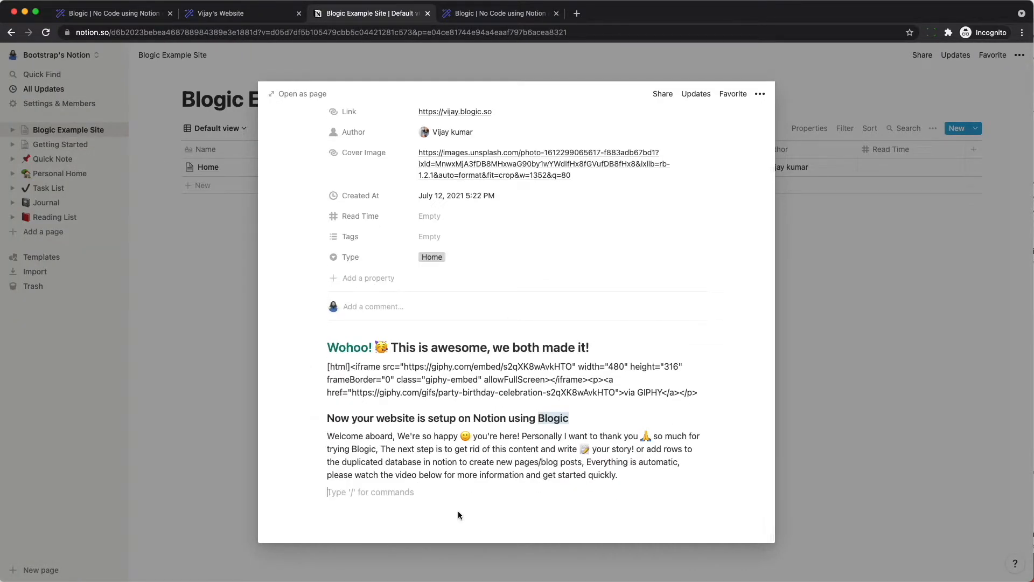
key("Return")
type("This is")
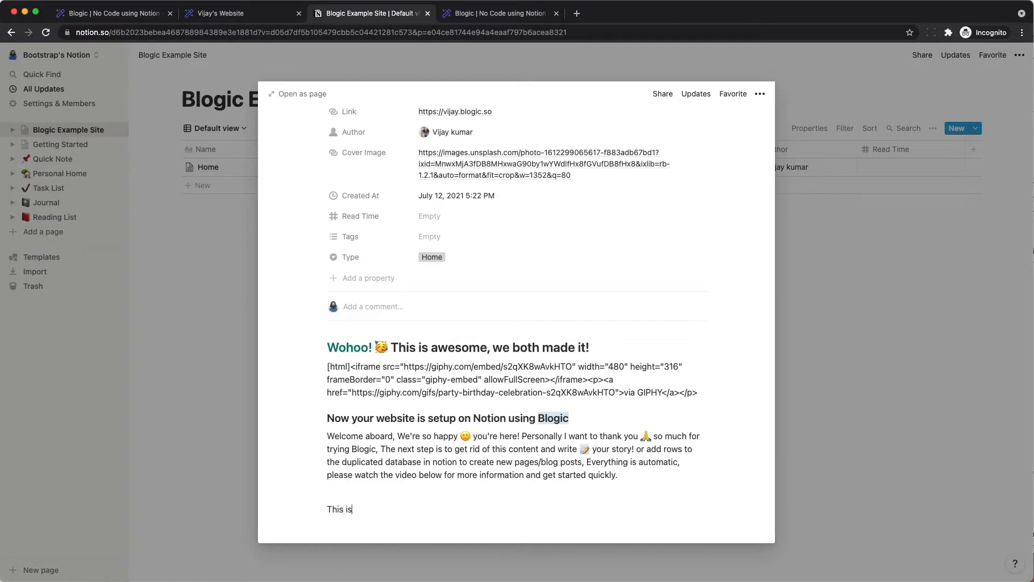
type(" a heading /tunr")
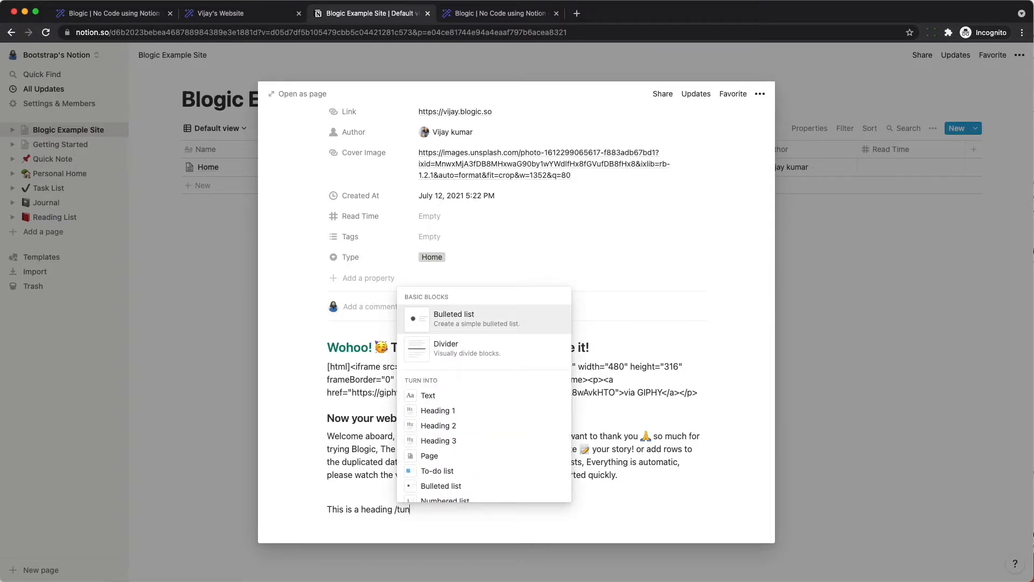
key("Down")
key("Down")
key("Down")
key("Down")
key("Down")
key("Up")
key("Return")
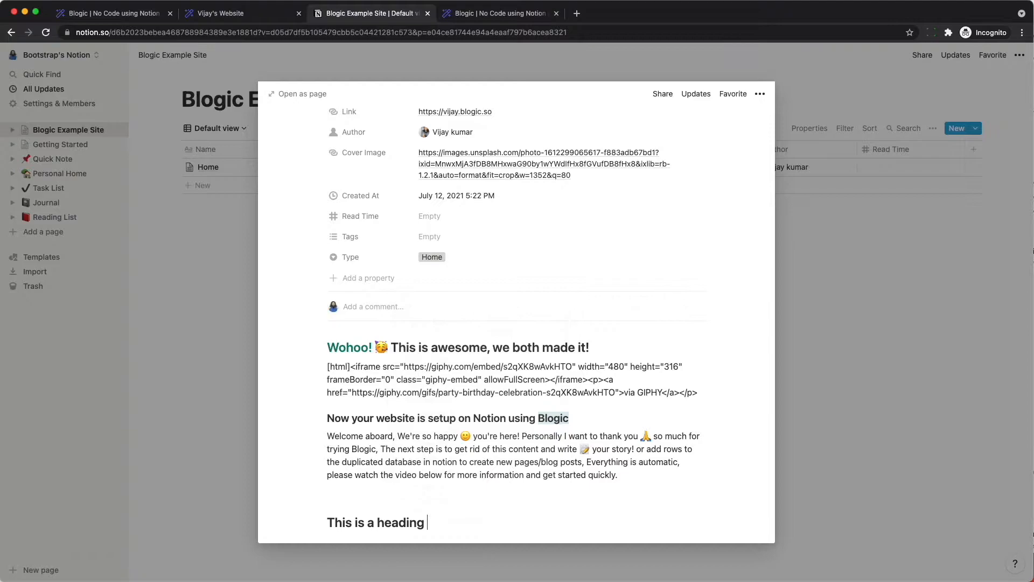
type("add a word with red color")
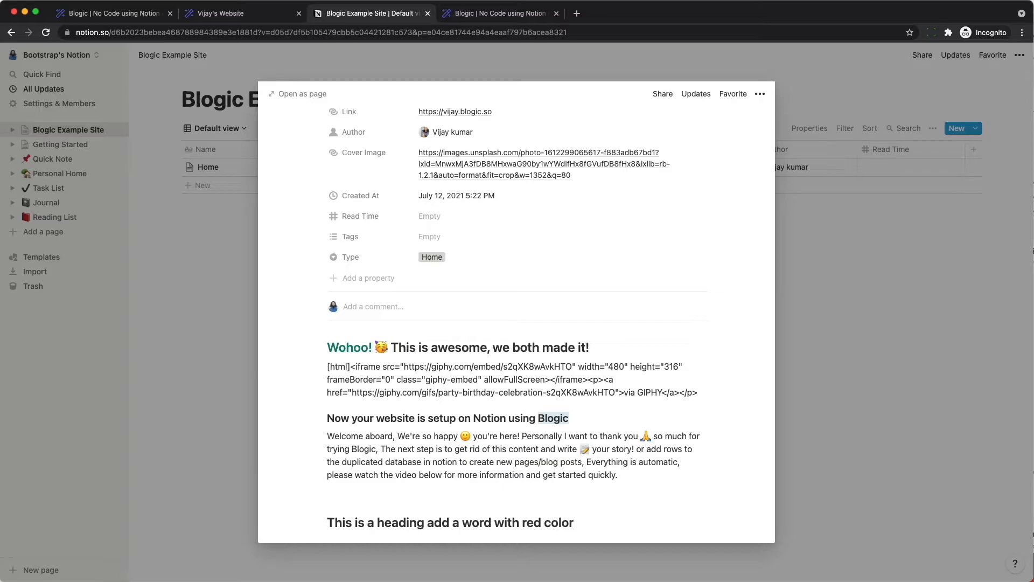
- Color the word 'red' in that heading red
double_click(525, 522)
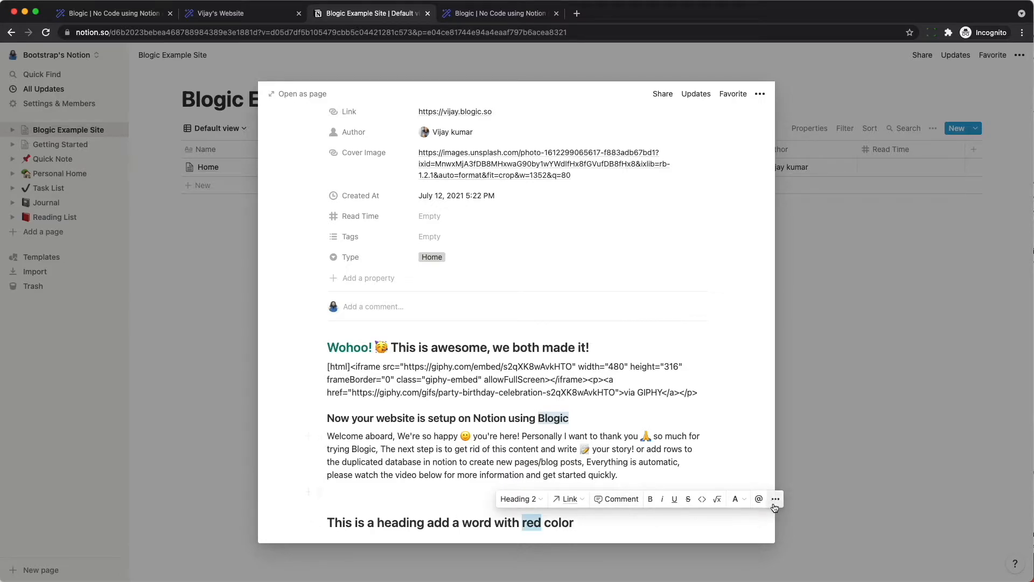
left_click(744, 505)
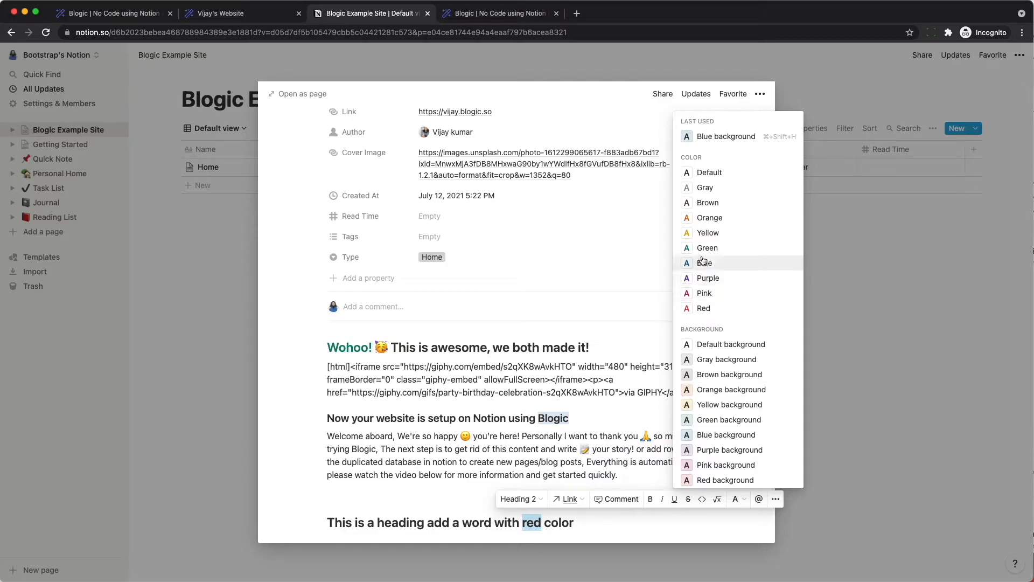
left_click(704, 308)
- Reload Vijay's Website to check the red-word heading, then go back to Notion
left_click(231, 8)
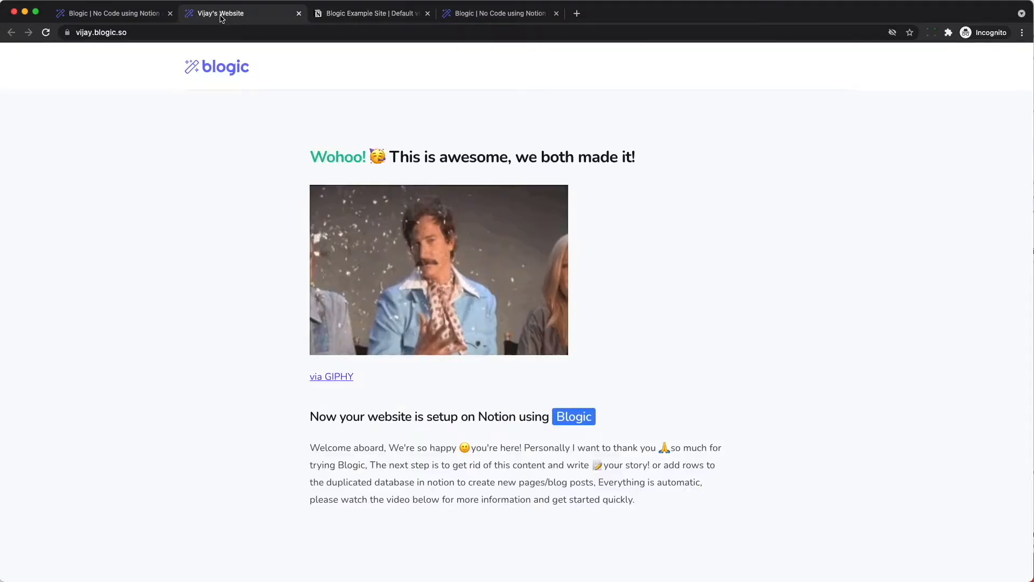
key("super+r")
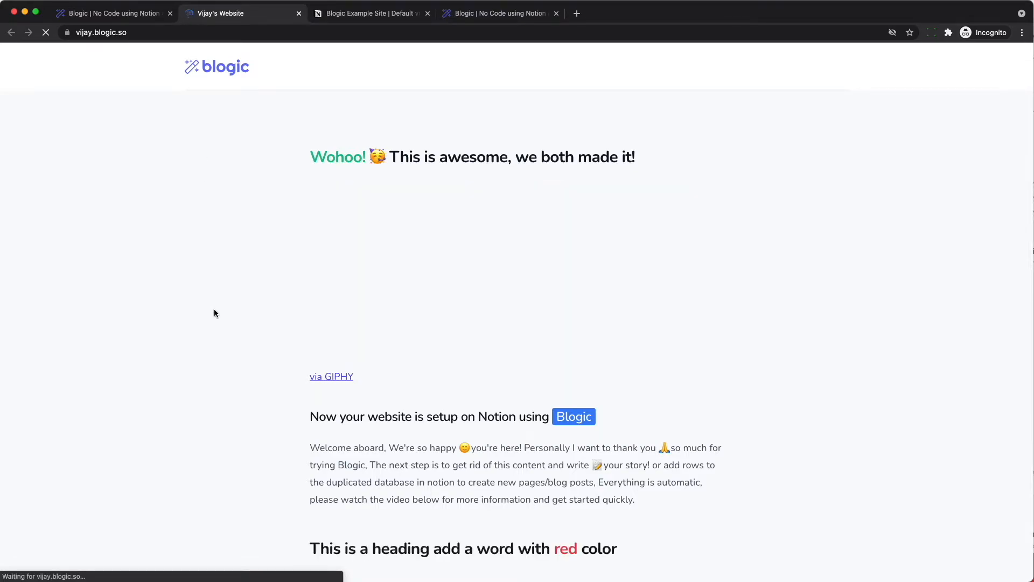
scroll(267, 399, "down", 3)
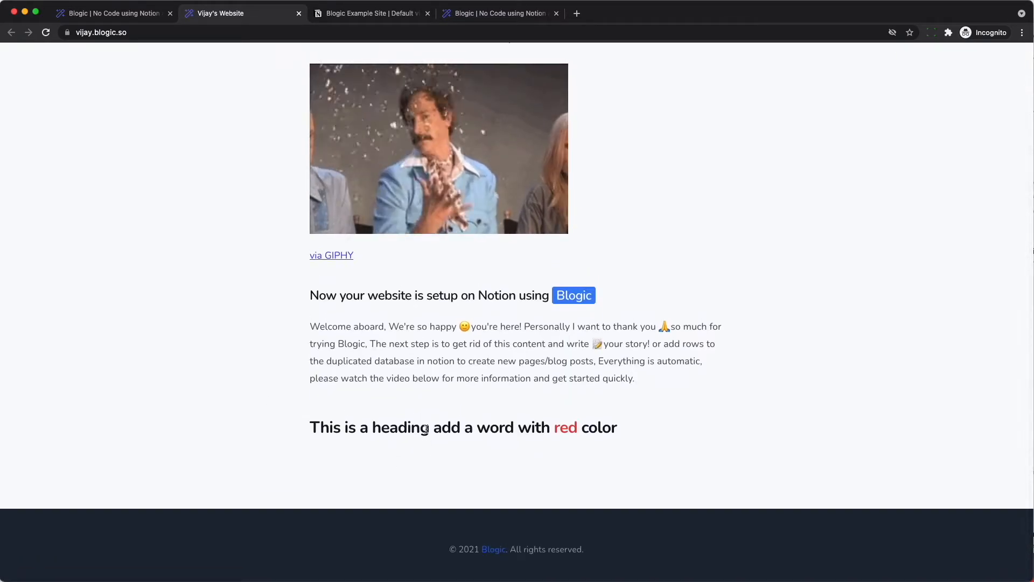
triple_click(464, 428)
left_click(472, 452)
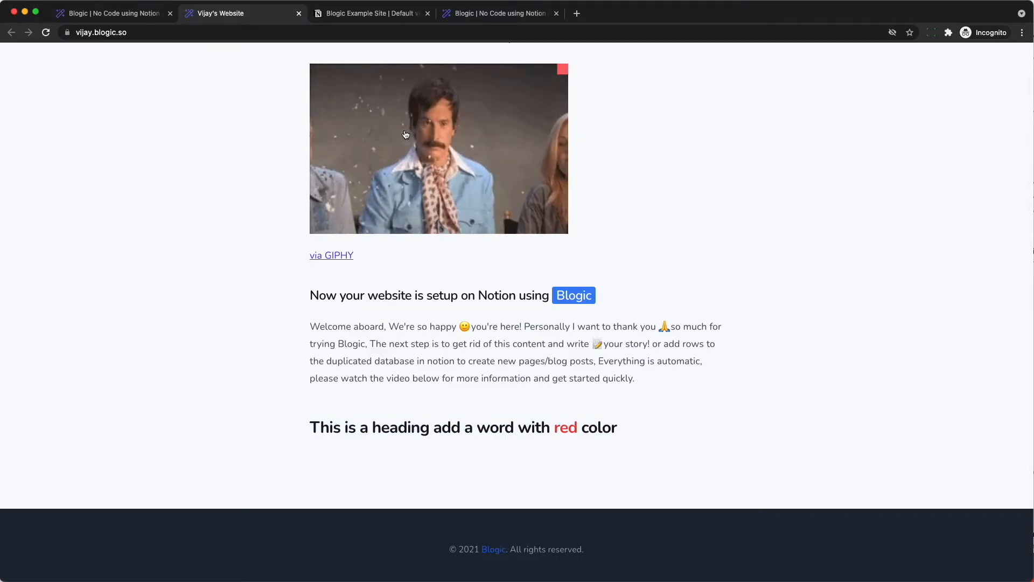
left_click(378, 14)
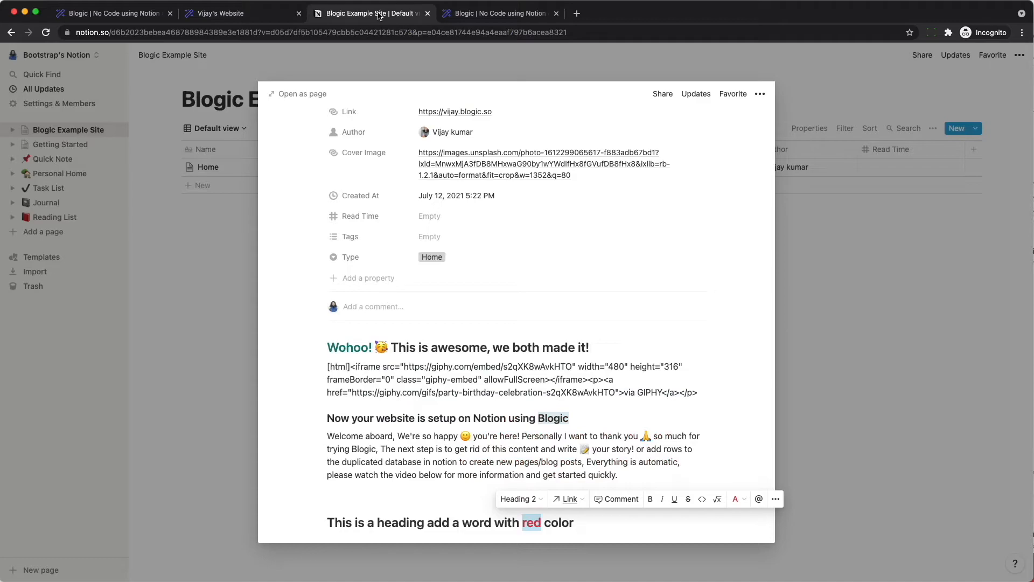
left_click(205, 210)
left_click(218, 185)
type("Blog")
key("Tab")
key("Return")
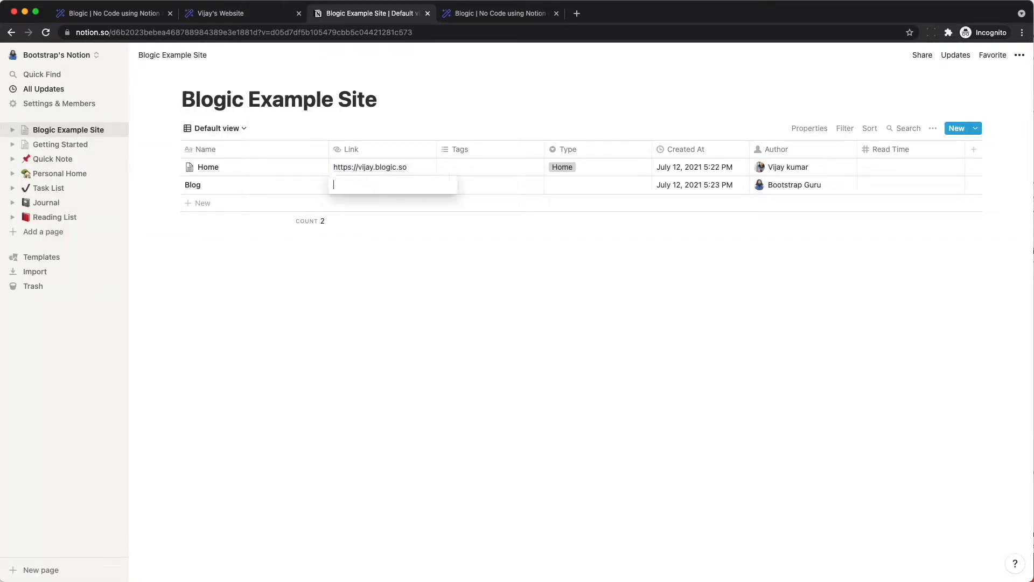
key("alt+super+c")
type("vijay")
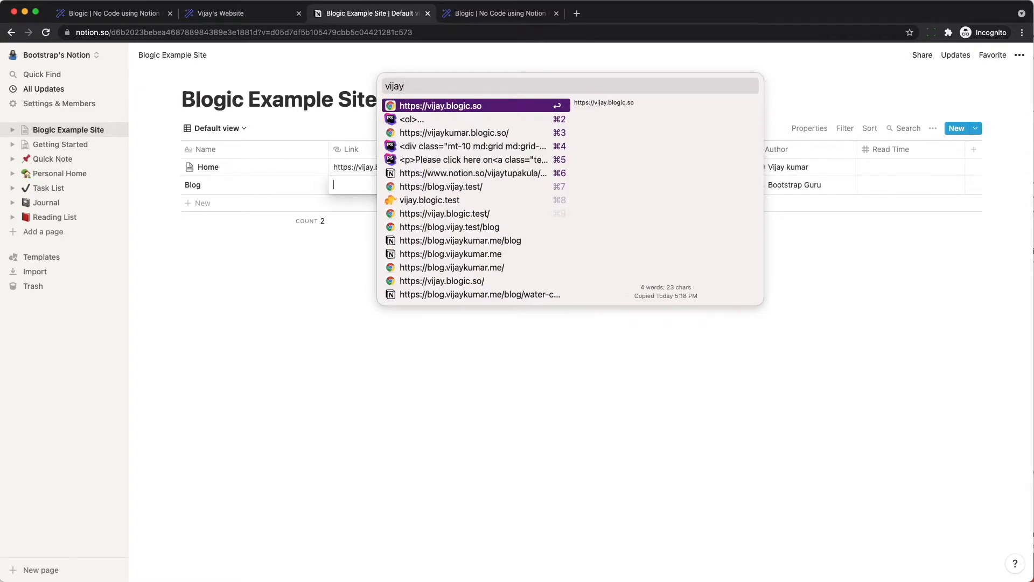
key("Return")
type("/blog")
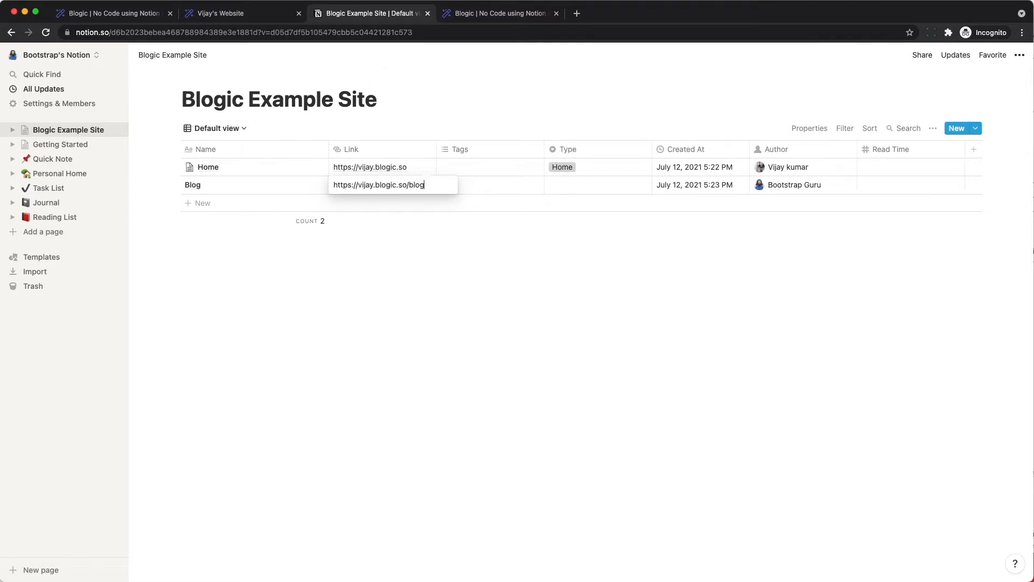
key("Escape")
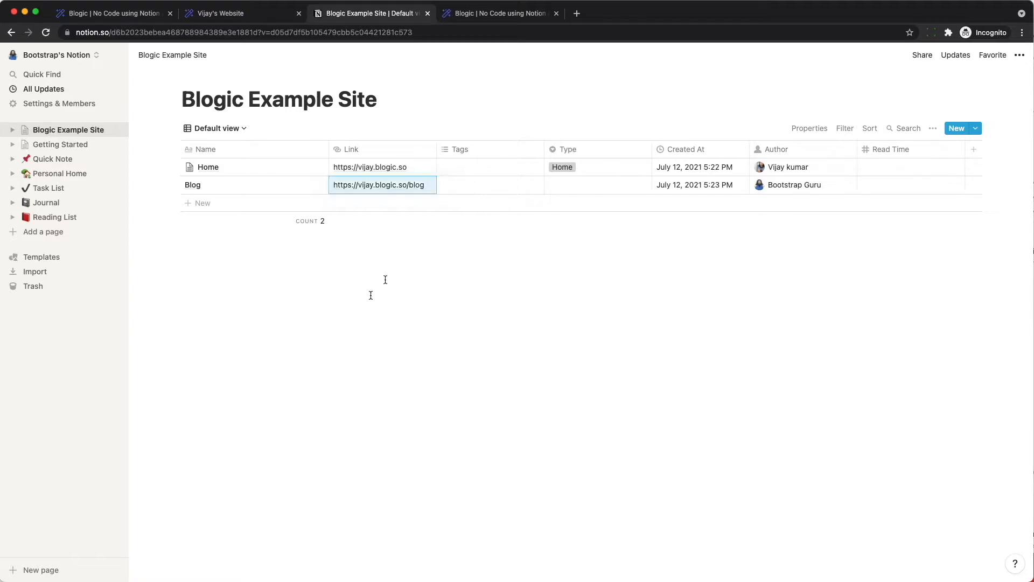
left_click(589, 181)
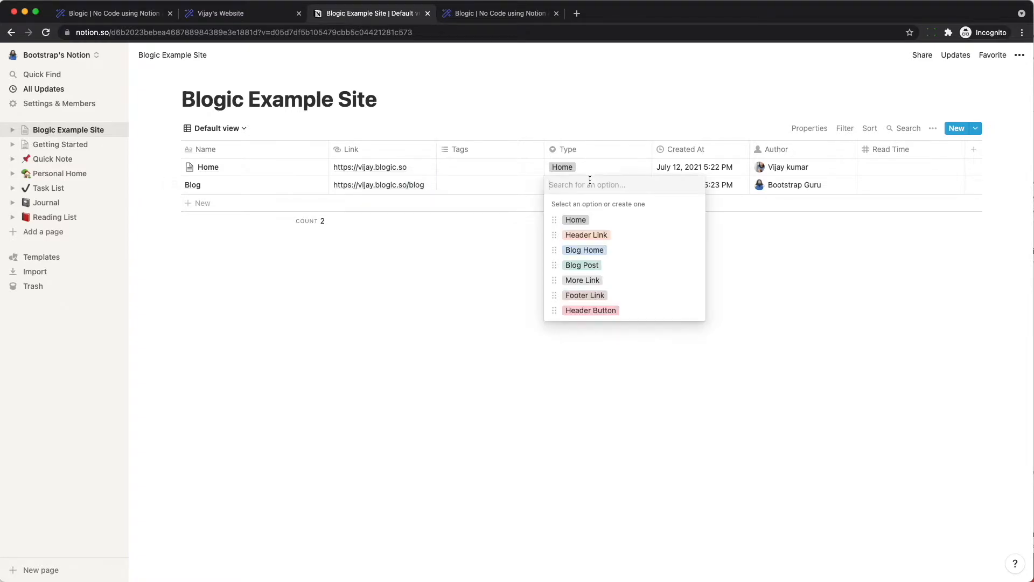
left_click(594, 250)
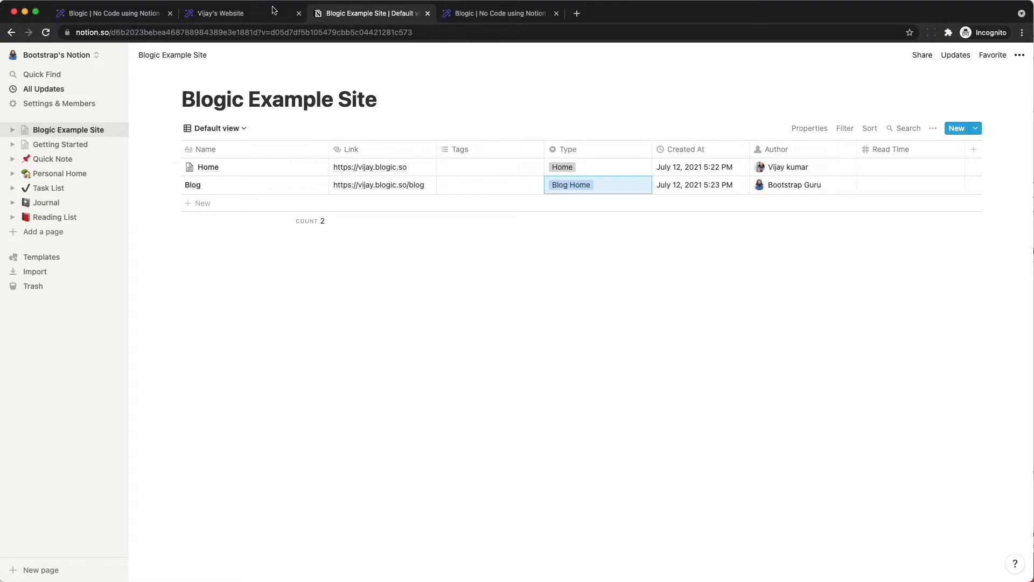
- Follow the header's Blog link on the live site to its empty All Blog Posts page, then go back to Notion
left_click(229, 14)
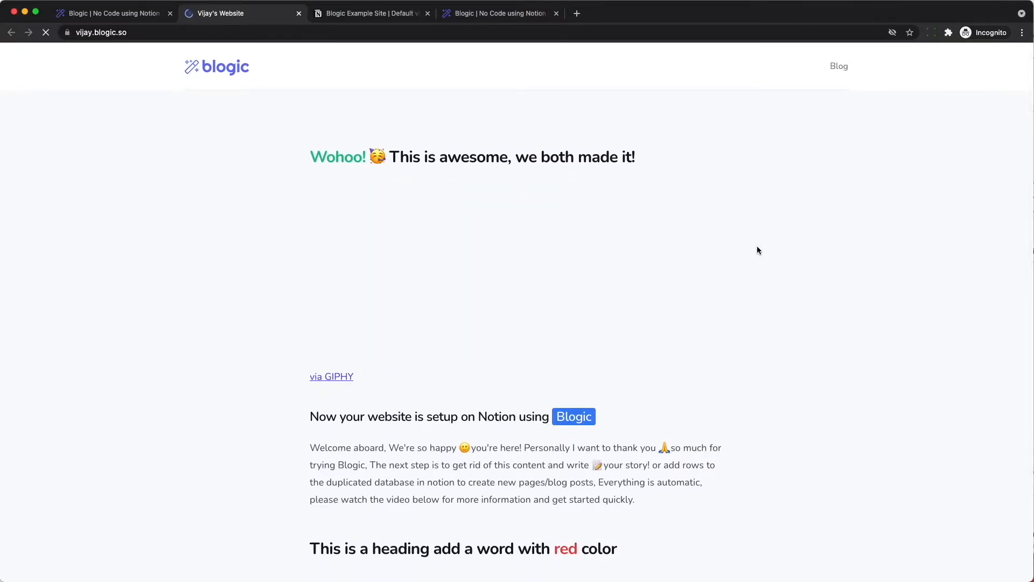
left_click(838, 72)
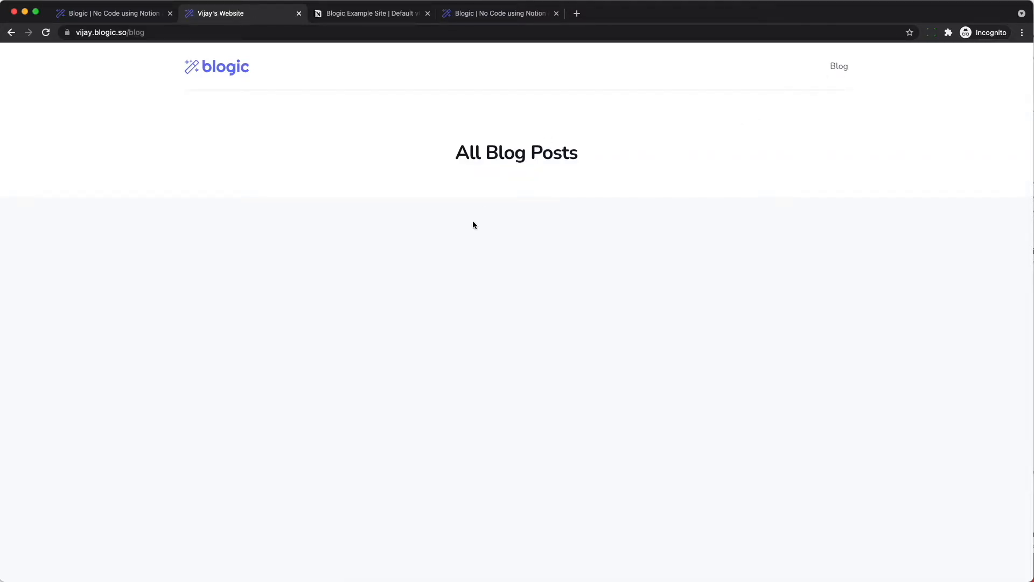
left_click(337, 15)
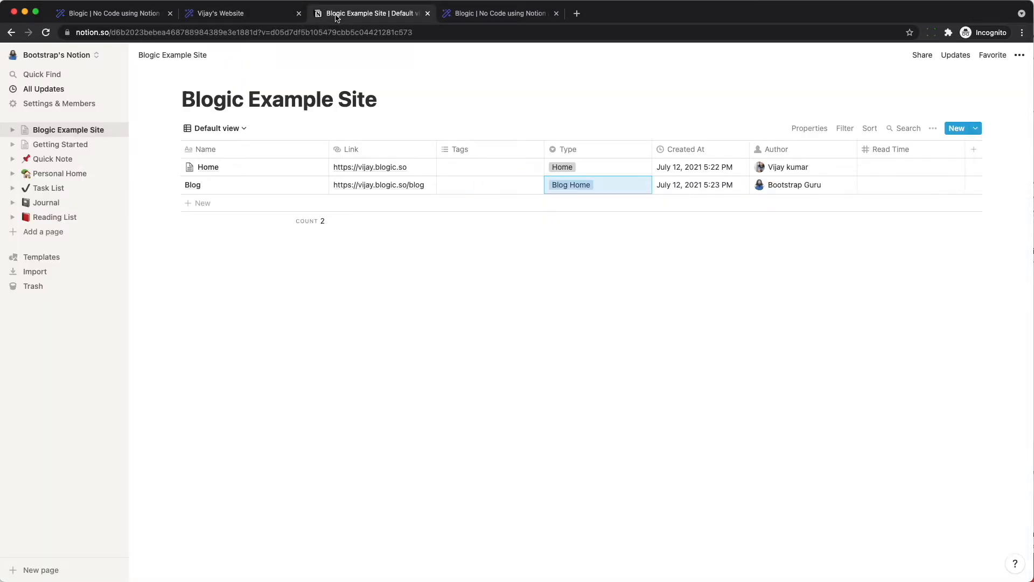
- Add a new row titled 'How to Have Water cooler Moments When Your Team Is Remote'
left_click(203, 204)
key("super+alt+c")
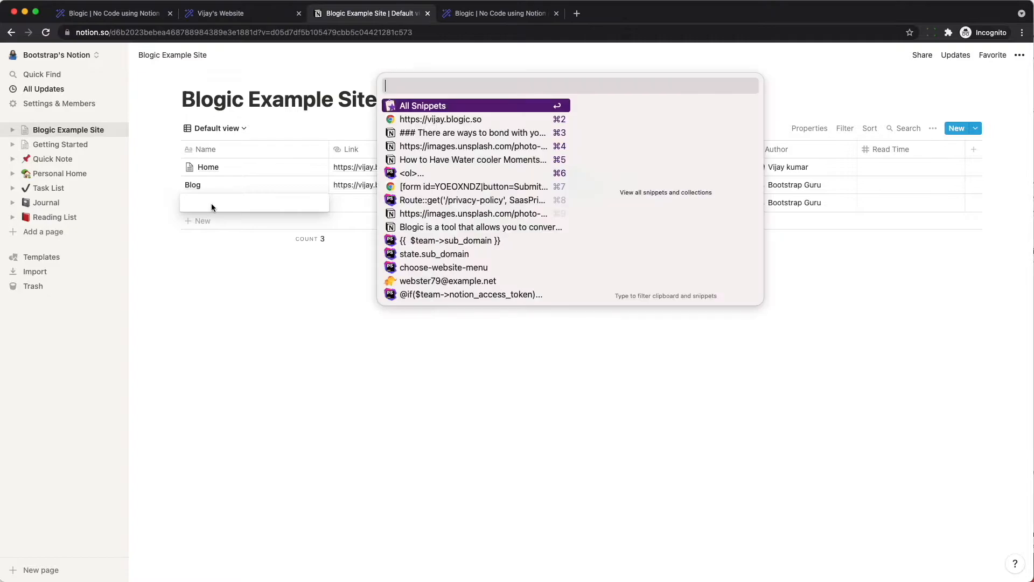
type("how")
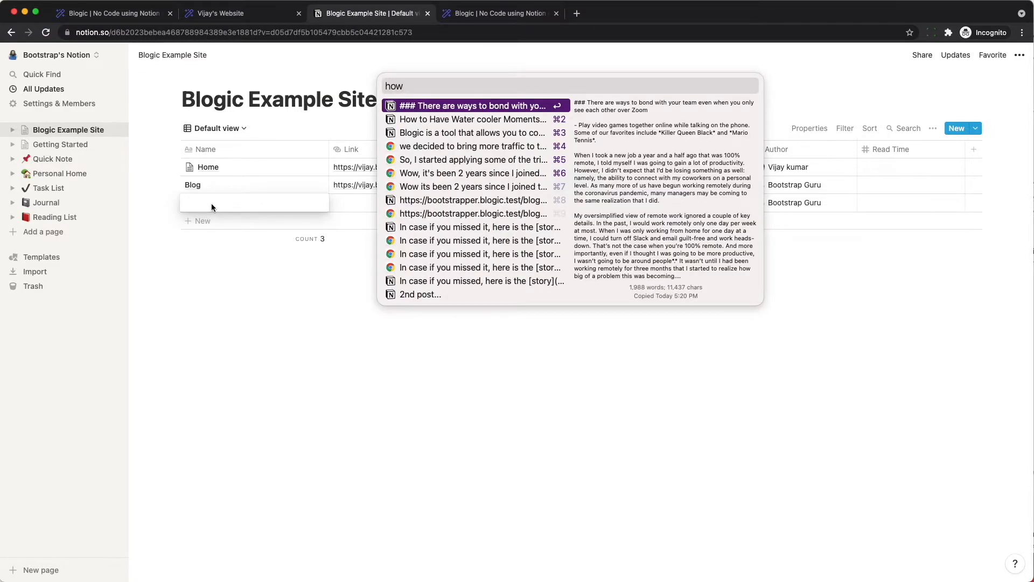
key("Down")
key("Return")
key("Tab")
- Set the post's Link to the site URL plus /blog/how-to-have-water-cooler-moments
key("Return")
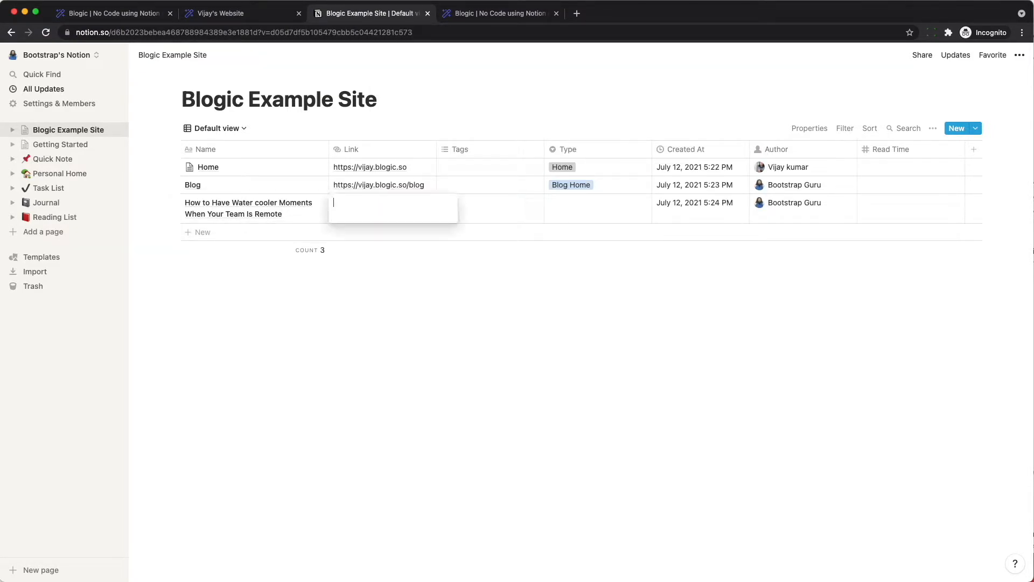
key("super+alt+c")
type("ht")
key("Return")
type("/blog/how-to-hav")
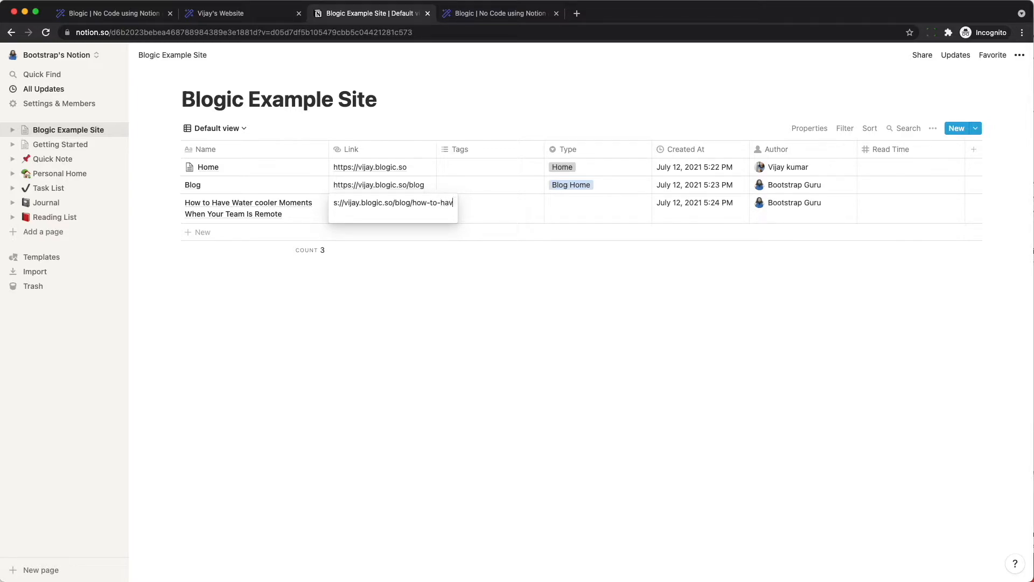
type("e-water-cooler-moments")
key("Return")
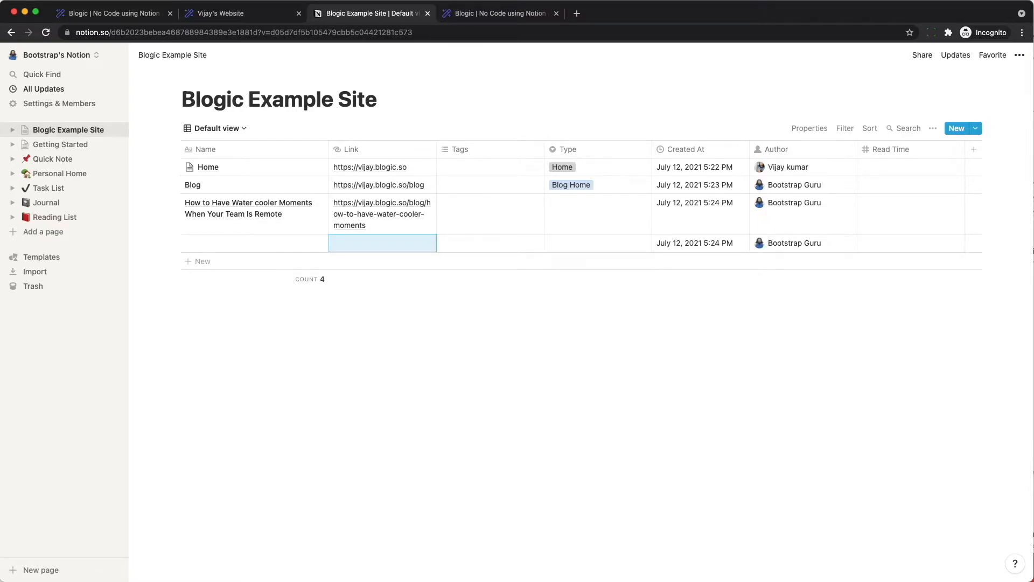
- Set the post's Type to Blog Post and its Read Time to 8
left_click(557, 314)
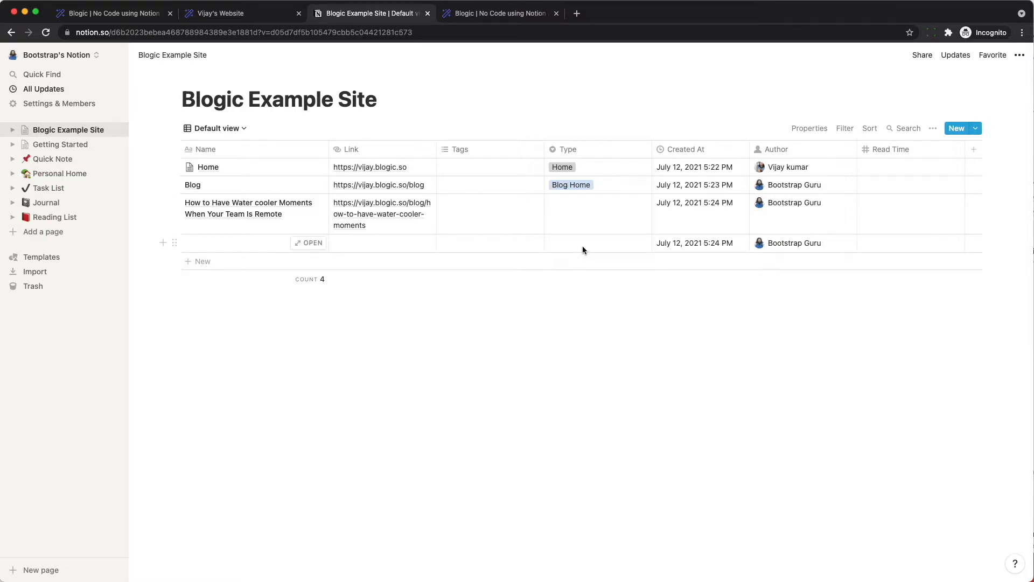
left_click(582, 211)
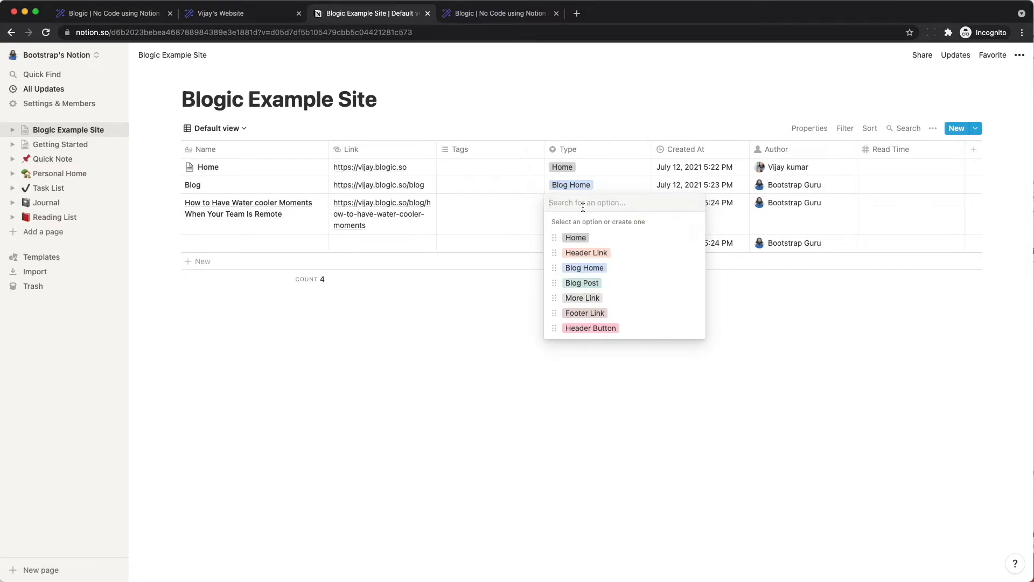
left_click(578, 282)
left_click(732, 400)
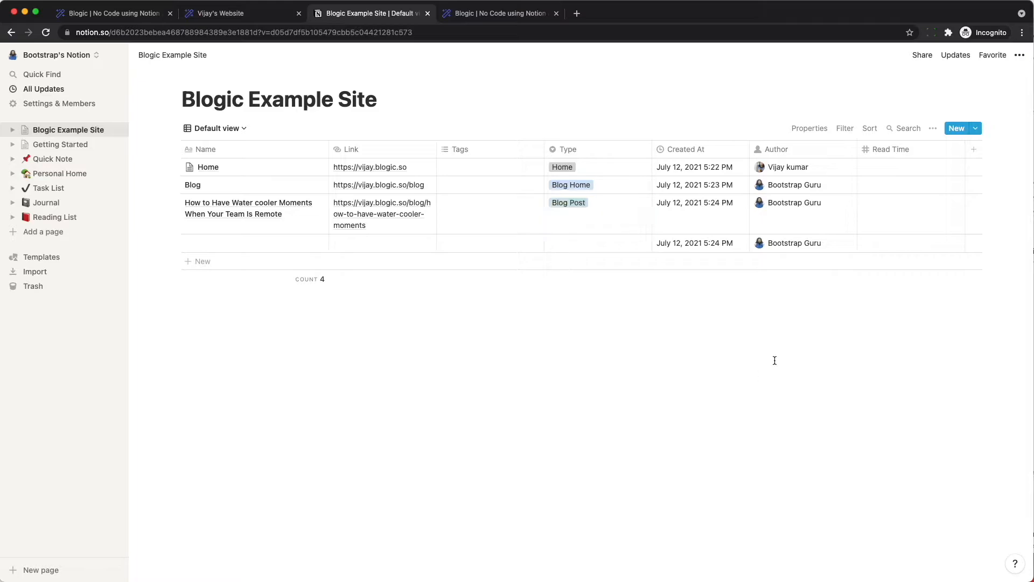
left_click(889, 220)
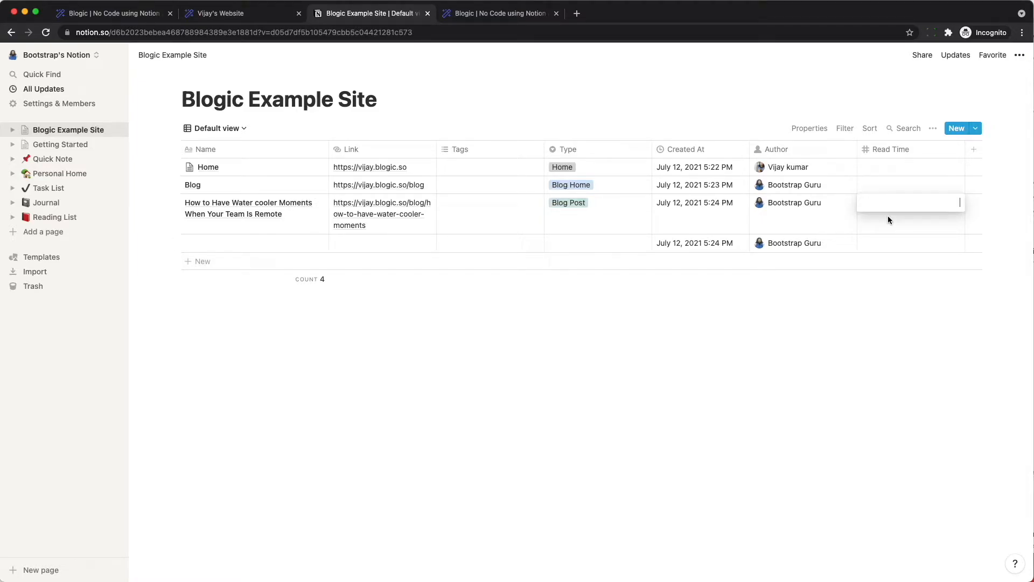
type("8")
key("Return")
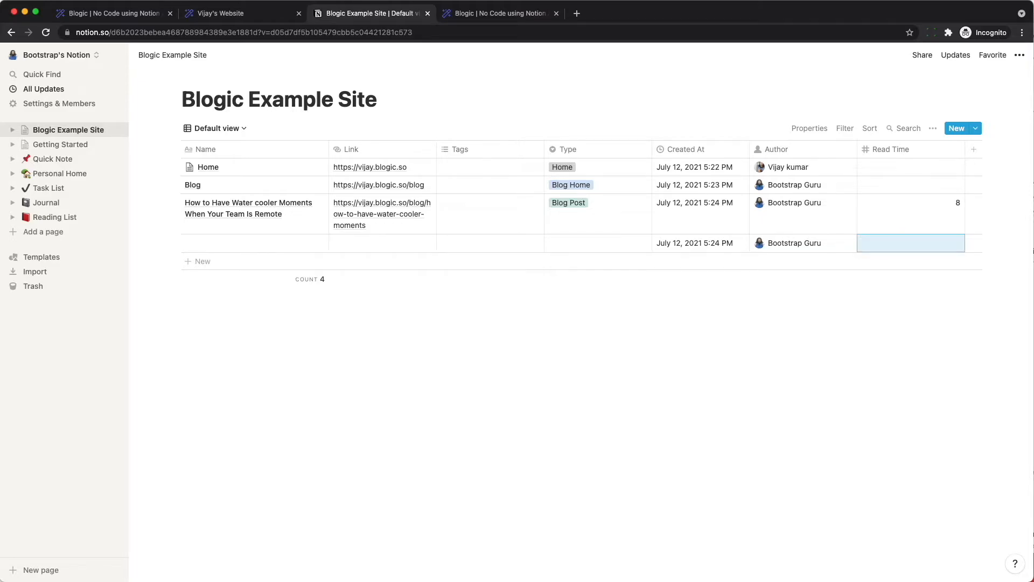
left_click(693, 407)
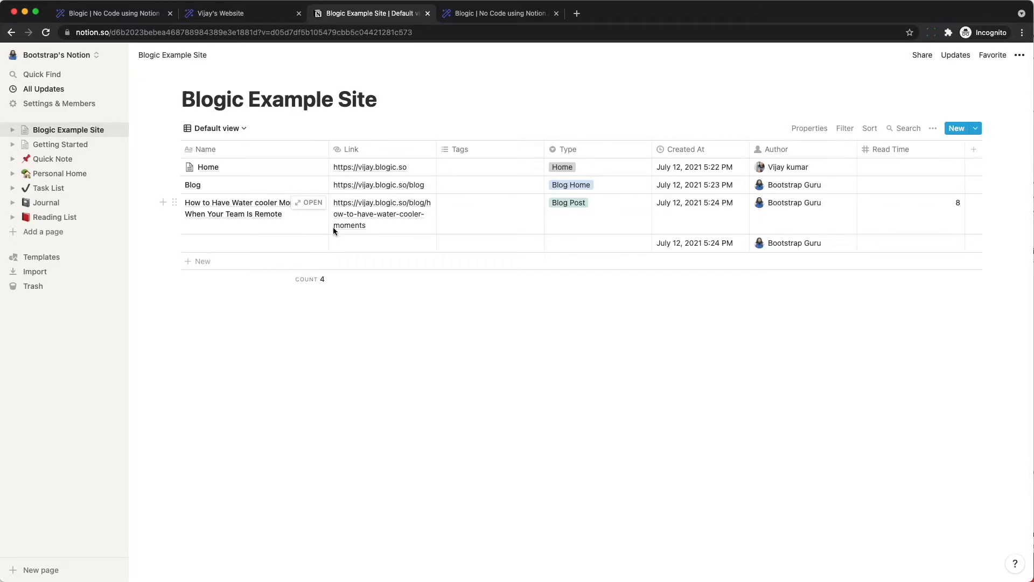
- Fill the water cooler post body with the saved article text
left_click(309, 203)
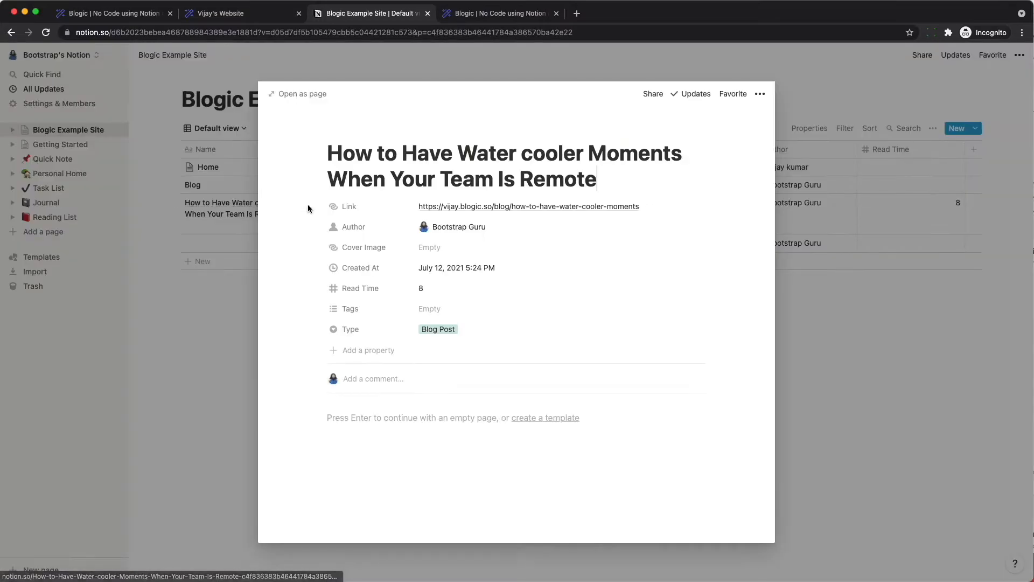
key("Return")
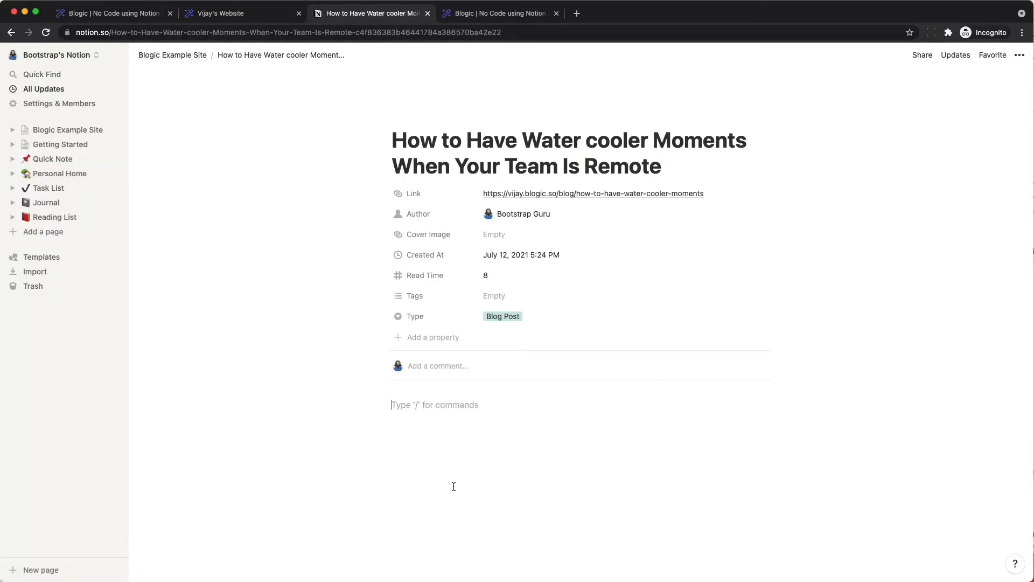
key("super+alt+c")
key("Down")
key("Down")
key("Down")
key("Return")
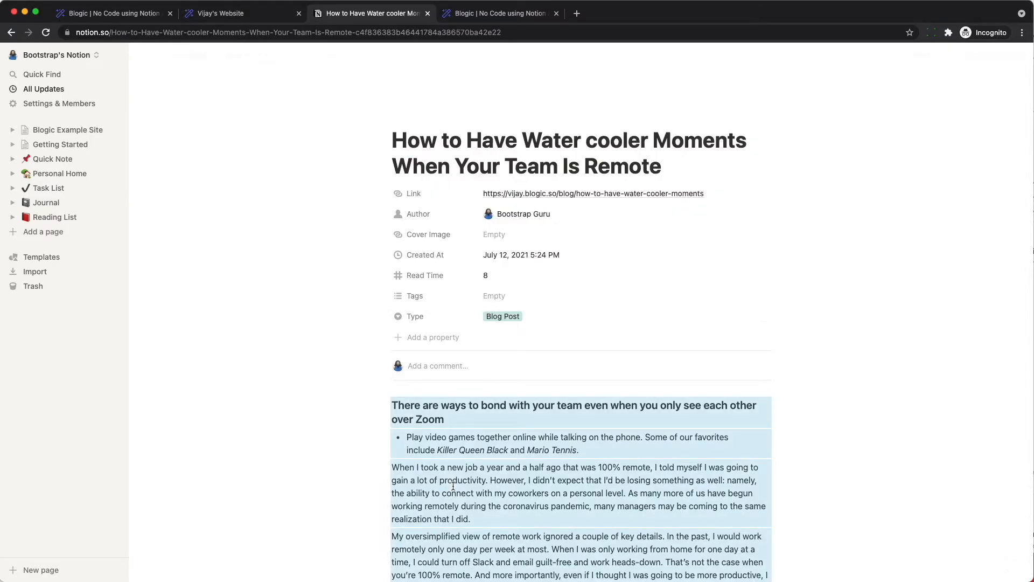
- Set the post's Cover Image to the saved Unsplash image link and view the live blog listing
left_click(492, 241)
key("super+alt+c")
type("u")
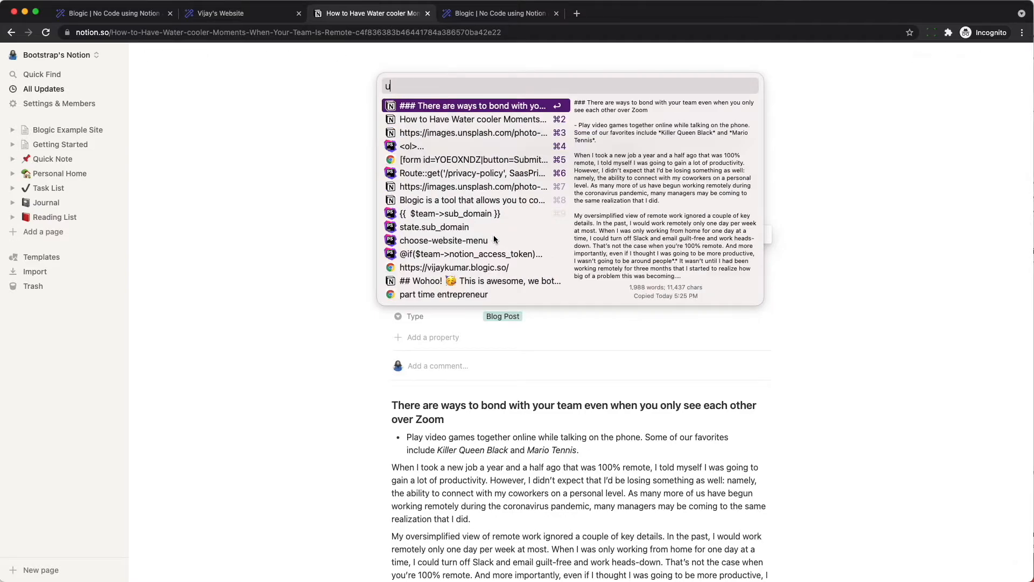
type("n")
key("Down")
key("Return")
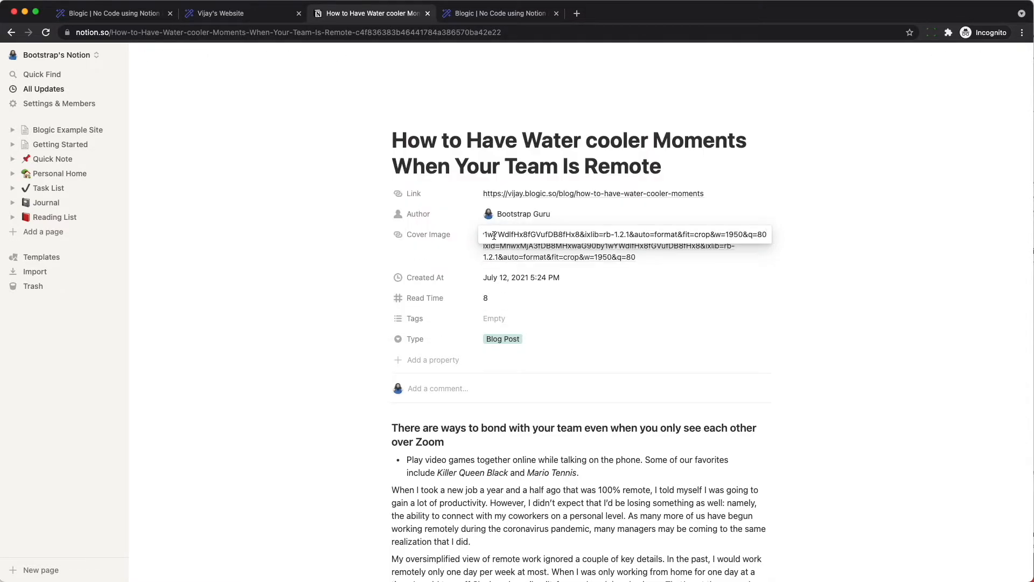
left_click(890, 431)
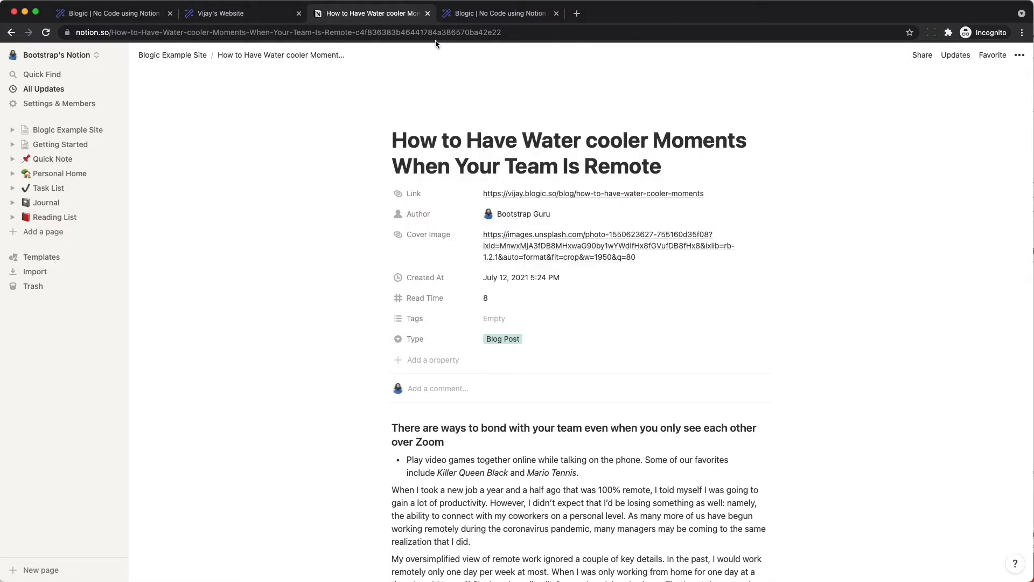
left_click(252, 13)
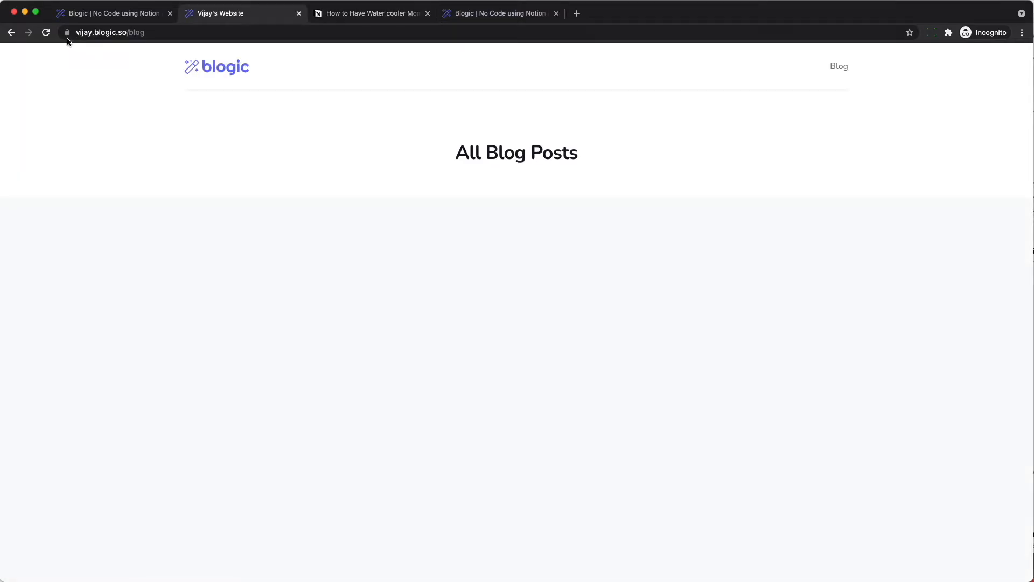
- Reload the live blog and scroll through the water cooler post to confirm its cover photo
left_click(47, 33)
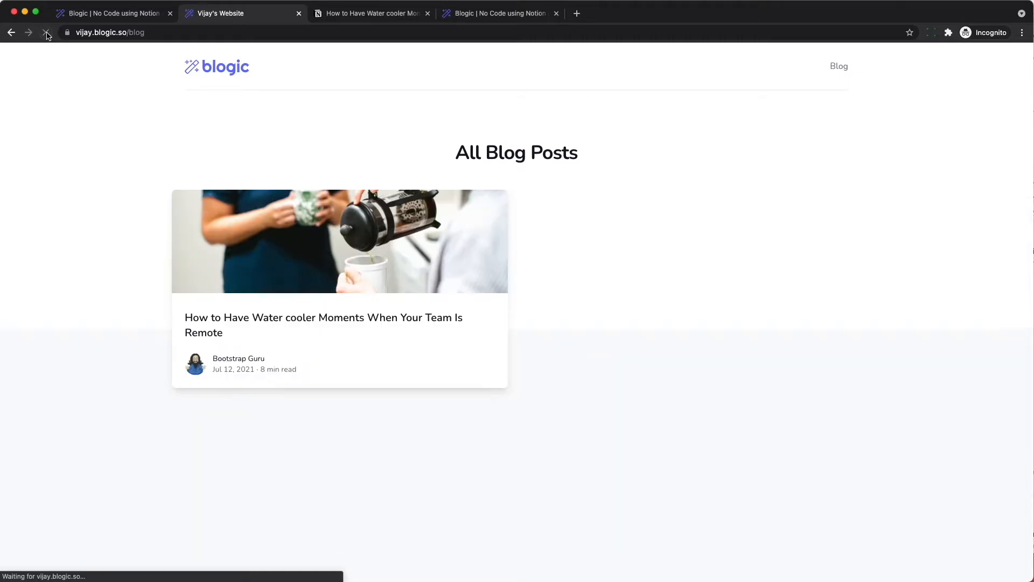
left_click(304, 321)
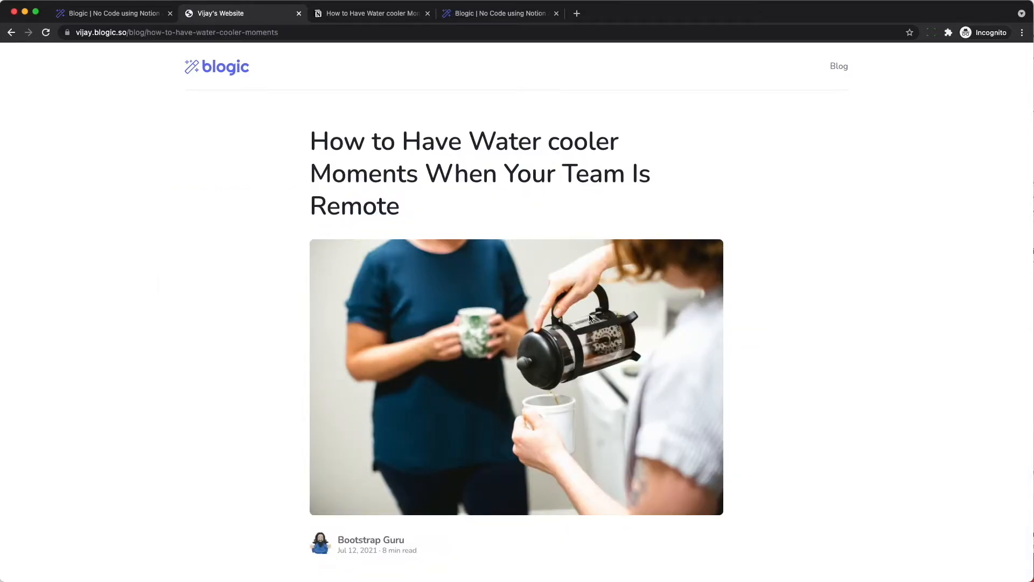
scroll(589, 315, "down", 4)
scroll(589, 318, "down", 1)
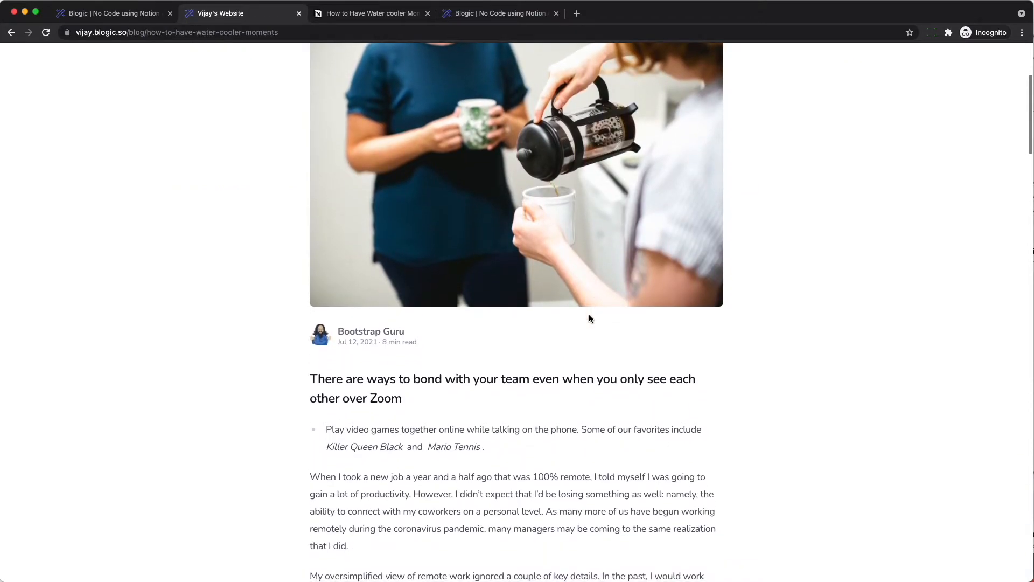
left_click_drag(338, 345, 422, 342)
left_click(418, 357)
left_click(436, 387)
scroll(436, 389, "down", 10)
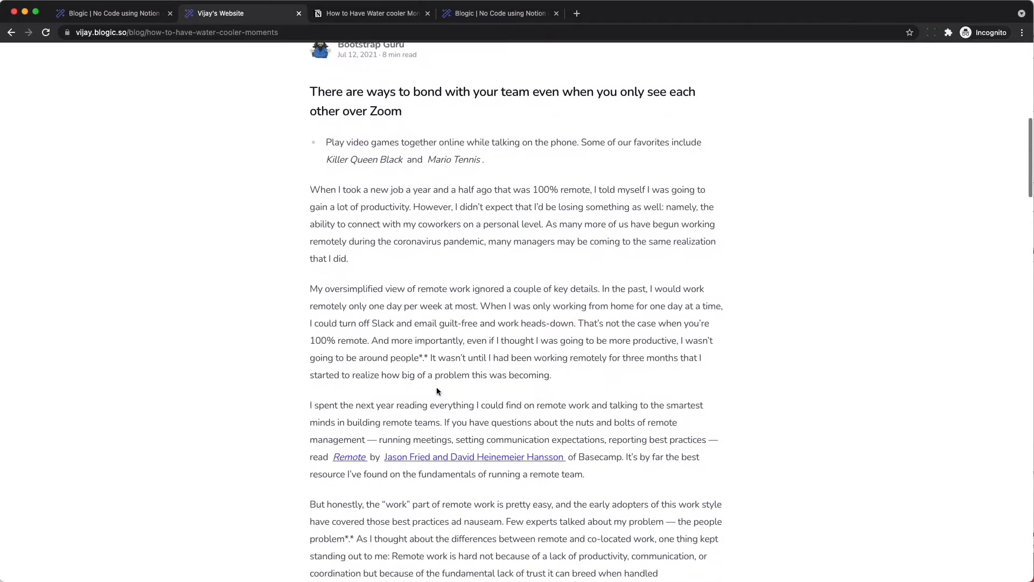
scroll(436, 389, "down", 20)
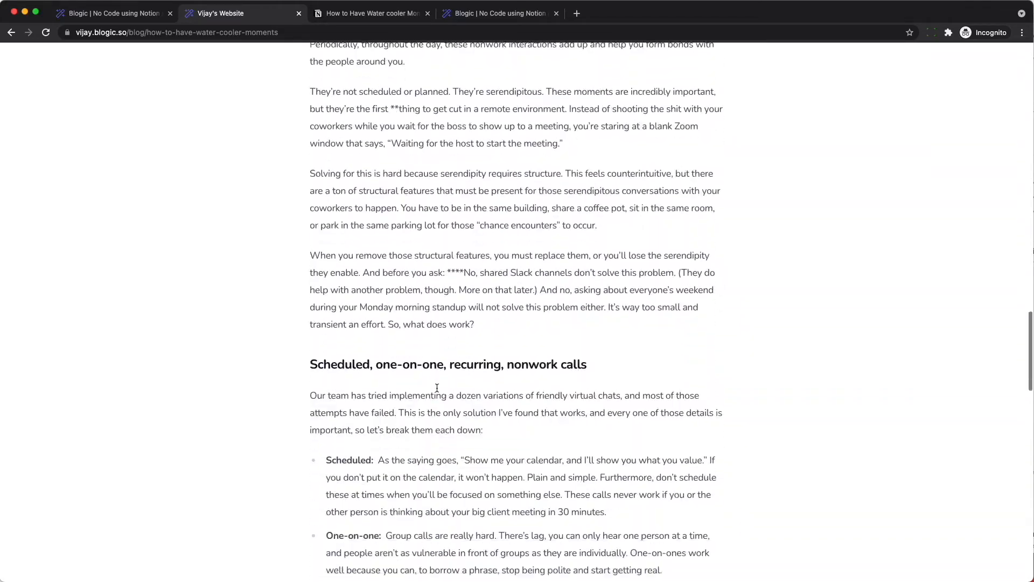
scroll(436, 388, "down", 15)
scroll(437, 388, "up", 20)
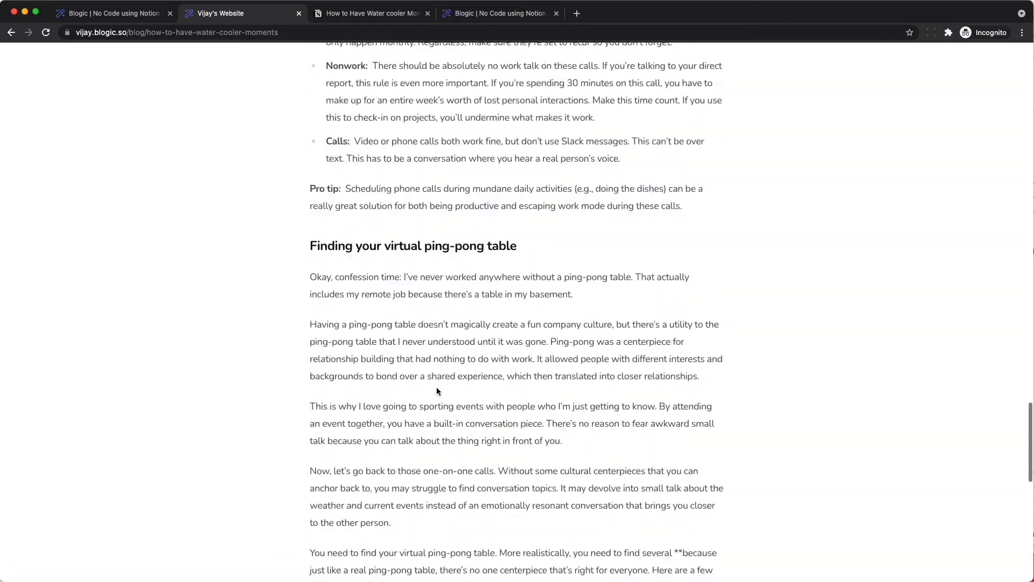
scroll(437, 389, "up", 20)
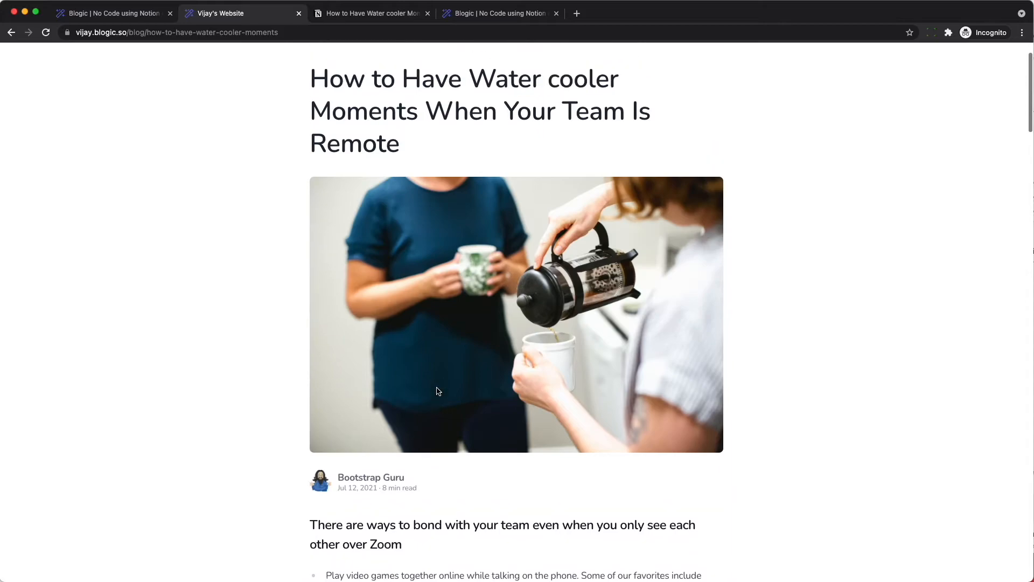
- Tag the water cooler post in Notion with Tailwind, Mac and Tools
key("super+Tab")
key("Tab")
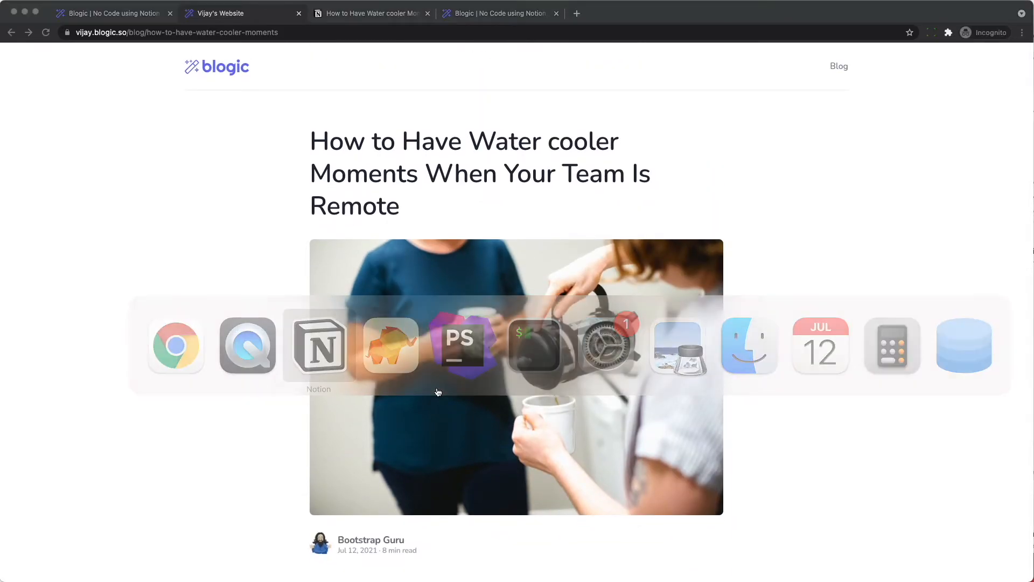
key("super+Tab")
key("Tab")
key("Tab")
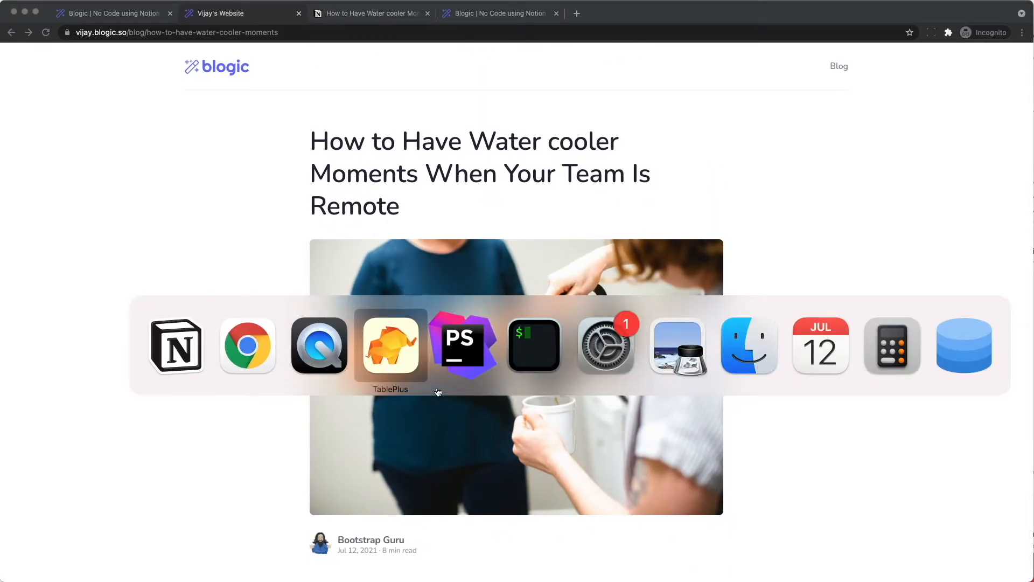
key("shift+Tab")
key("shift+Tab")
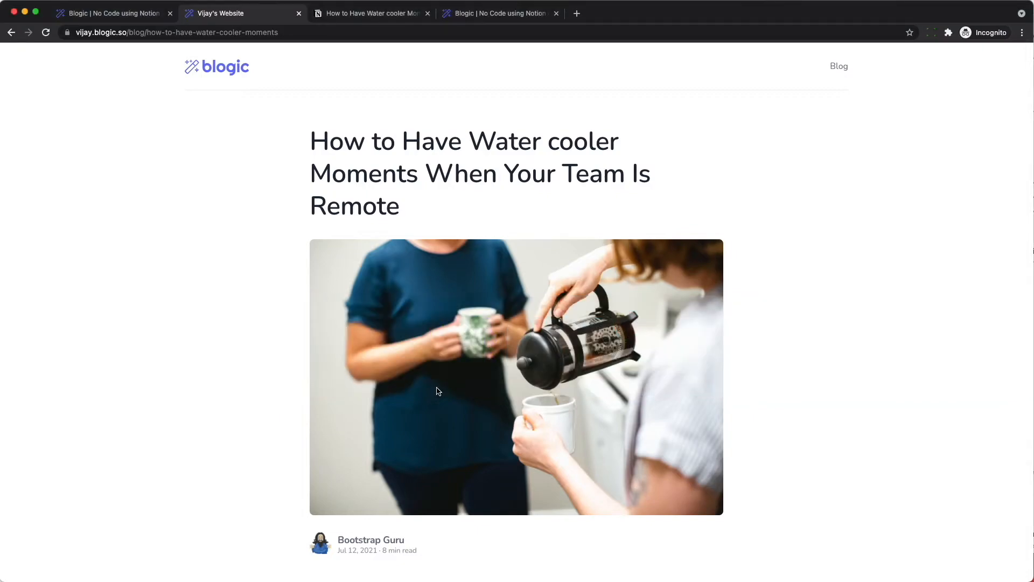
key("ctrl+Tab")
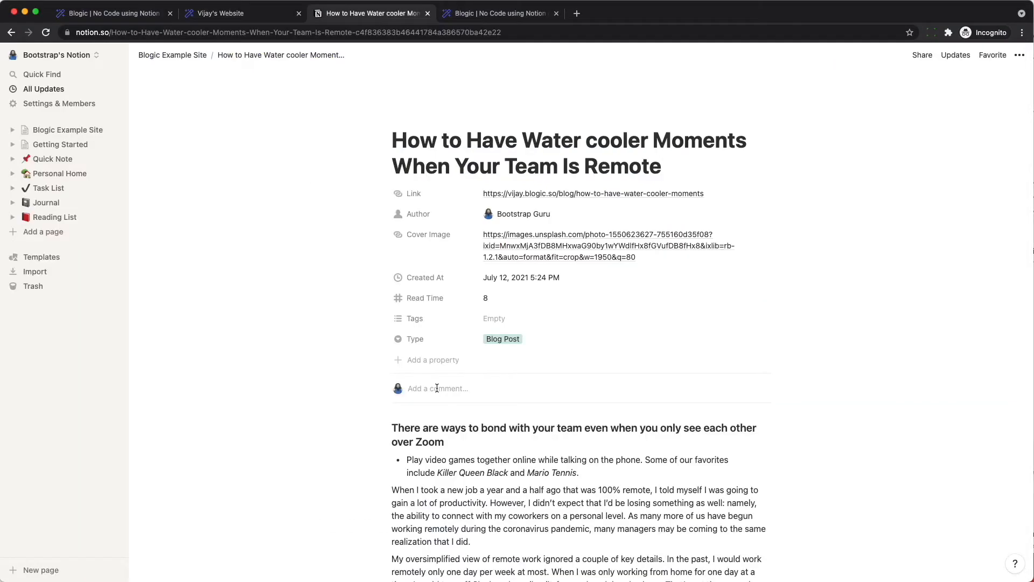
left_click(528, 323)
left_click(517, 418)
left_click(512, 432)
left_click(516, 446)
left_click(279, 371)
- Reload the live water cooler post and confirm its Tailwind, Mac and Tools tags
left_click(232, 14)
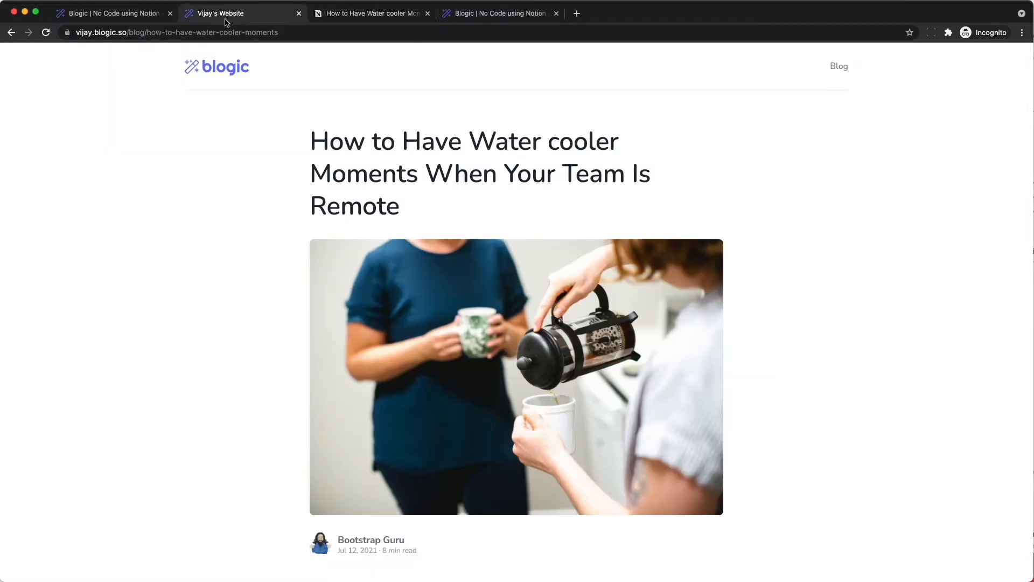
key("super+r")
scroll(273, 254, "down", 3)
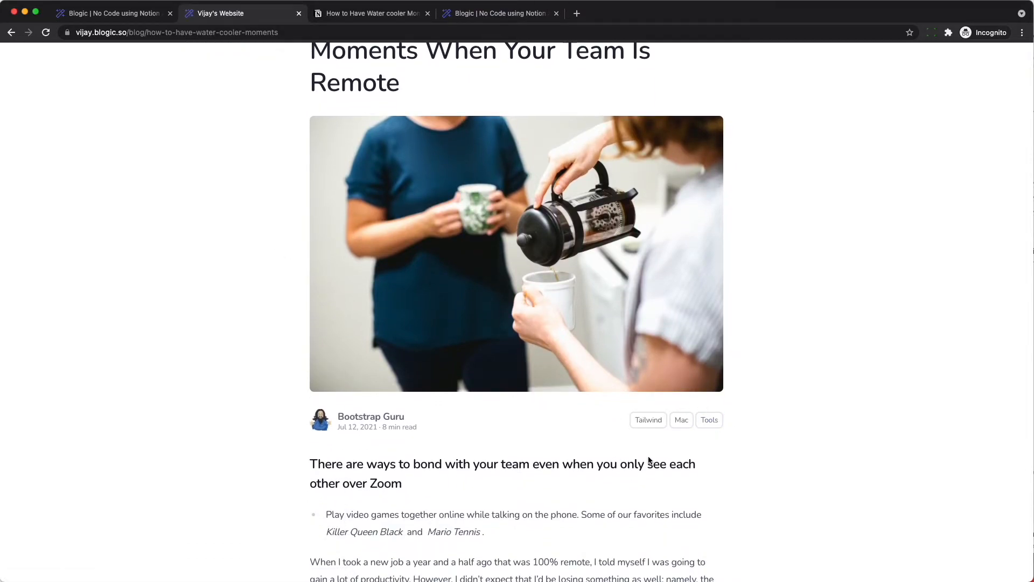
scroll(630, 410, "up", 3)
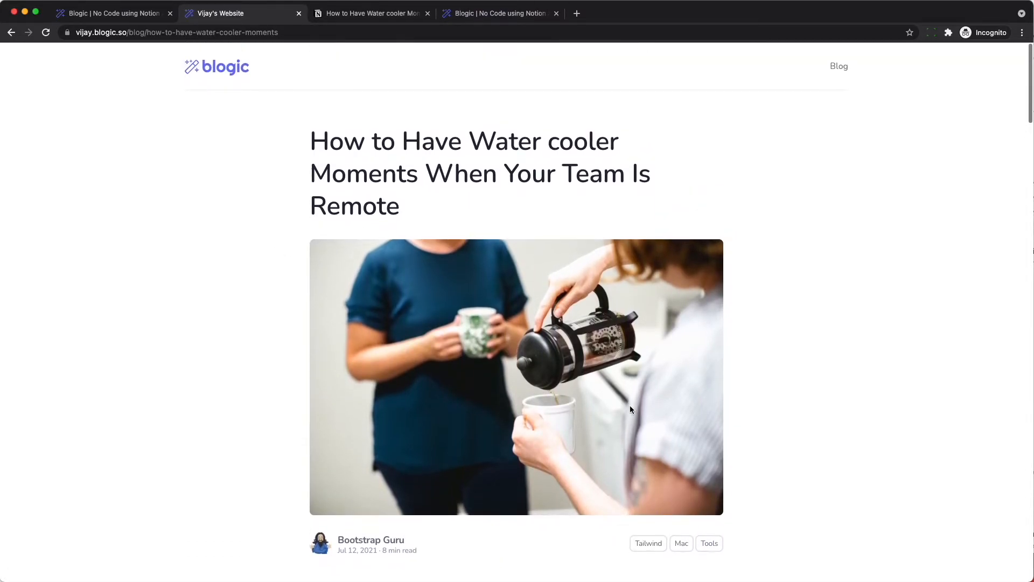
- Go to the site's home page via the blogic logo and scroll through it
left_click(219, 73)
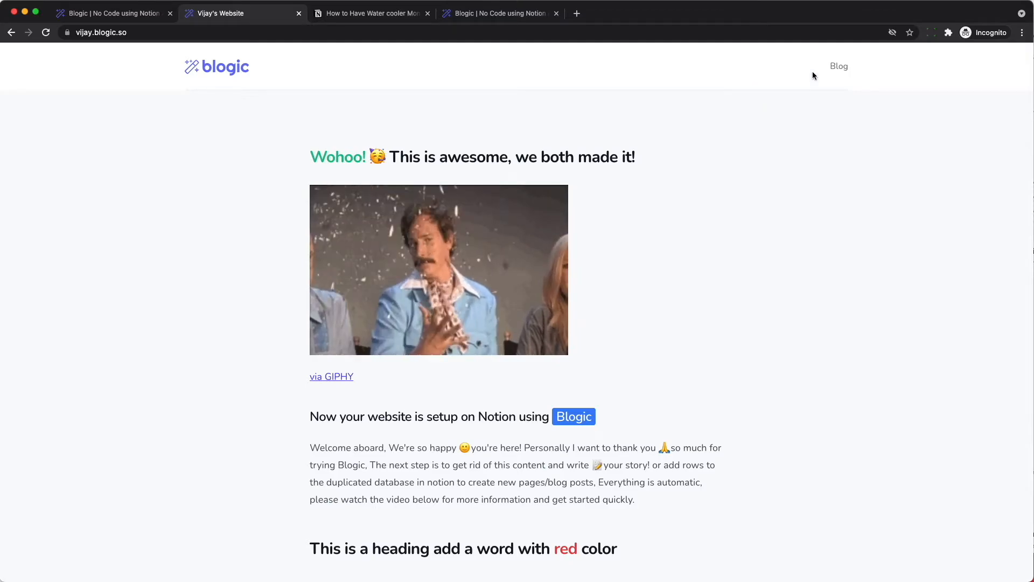
scroll(697, 245, "down", 3)
scroll(563, 495, "up", 3)
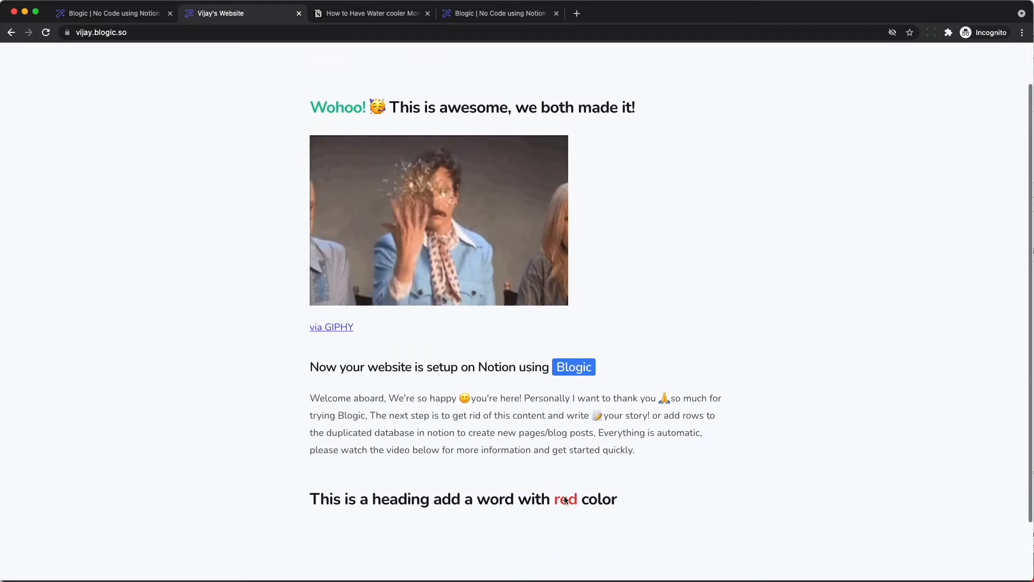
- Add a new Contact US row to the Blogic Example Site table
left_click(349, 15)
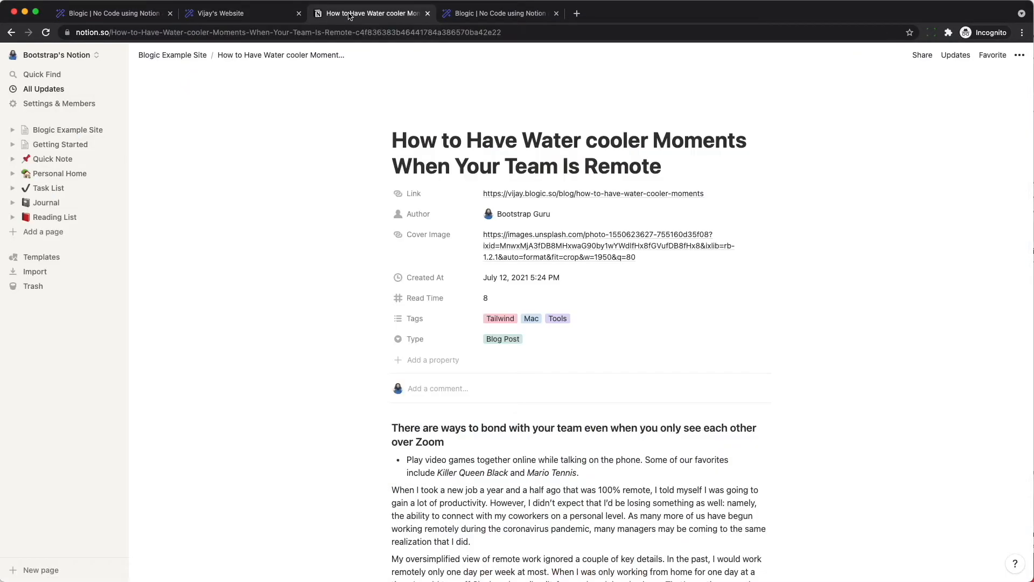
left_click(184, 61)
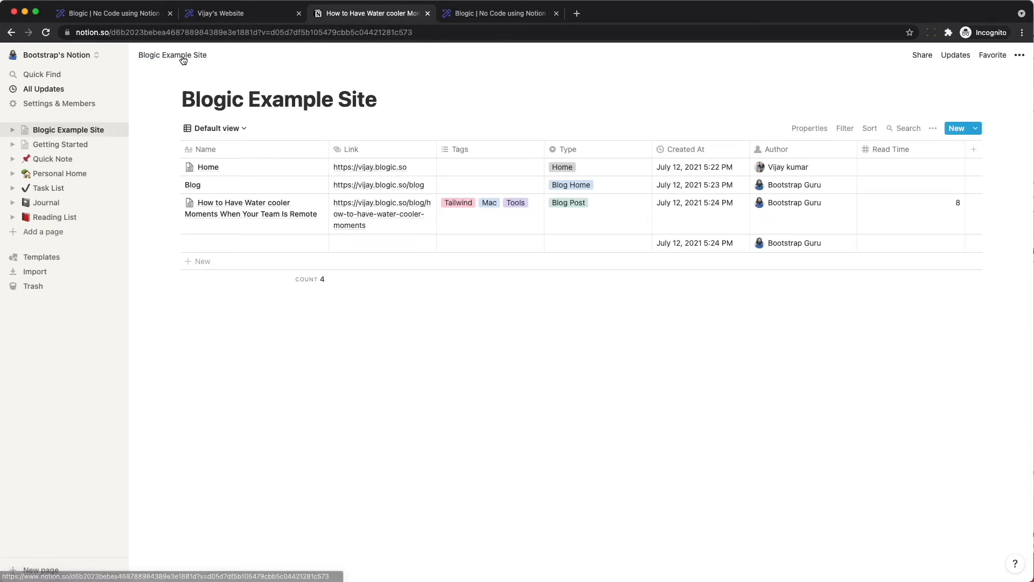
left_click(264, 261)
type("Contact US")
key("Tab")
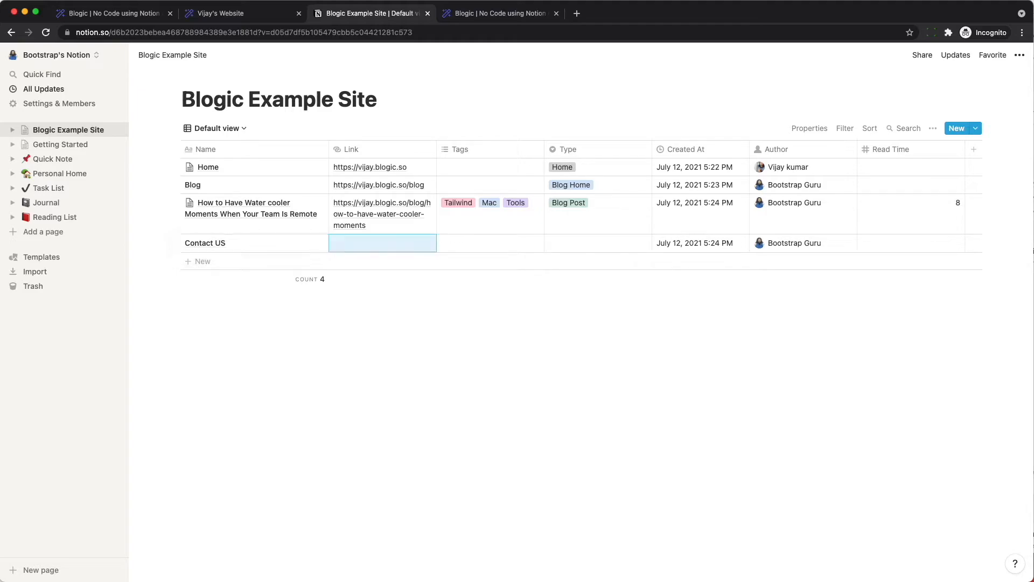
key("Return")
key("alt+super+c")
type("vijay")
key("Return")
type("/contact-us")
key("Tab")
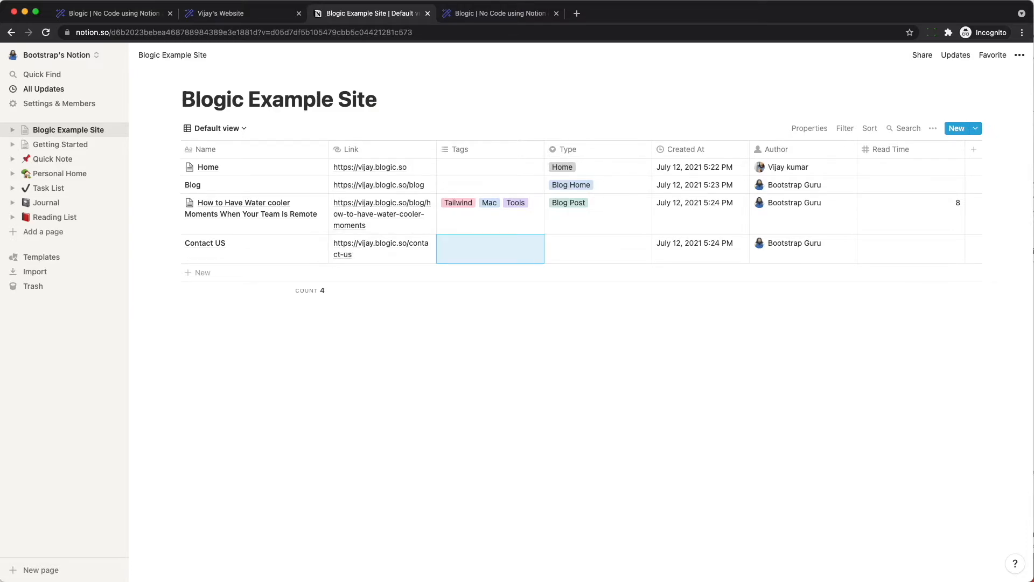
key("Tab")
key("Return")
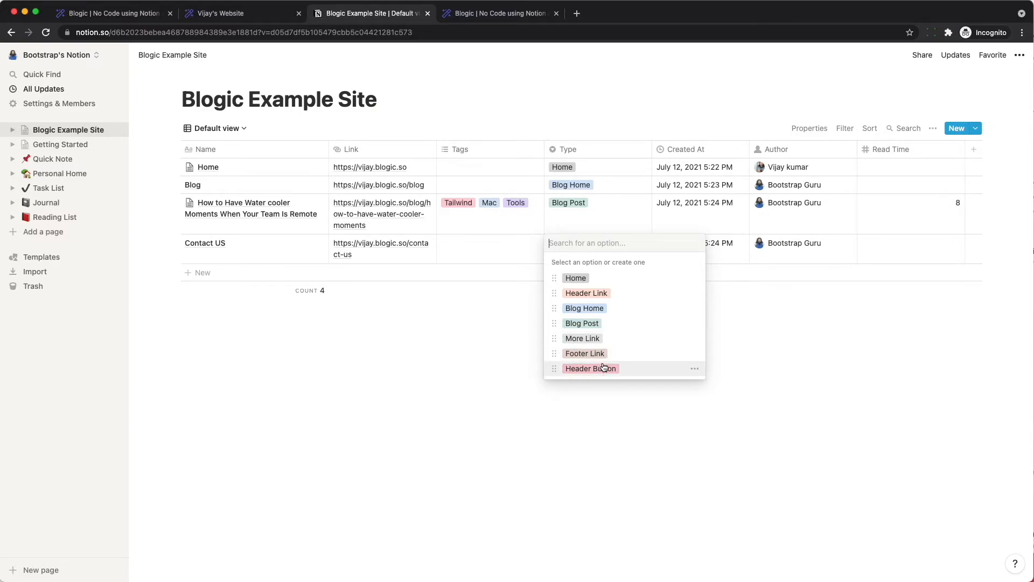
- Set the Contact US row's Type to Header Link and view the live site
left_click(587, 294)
left_click(588, 296)
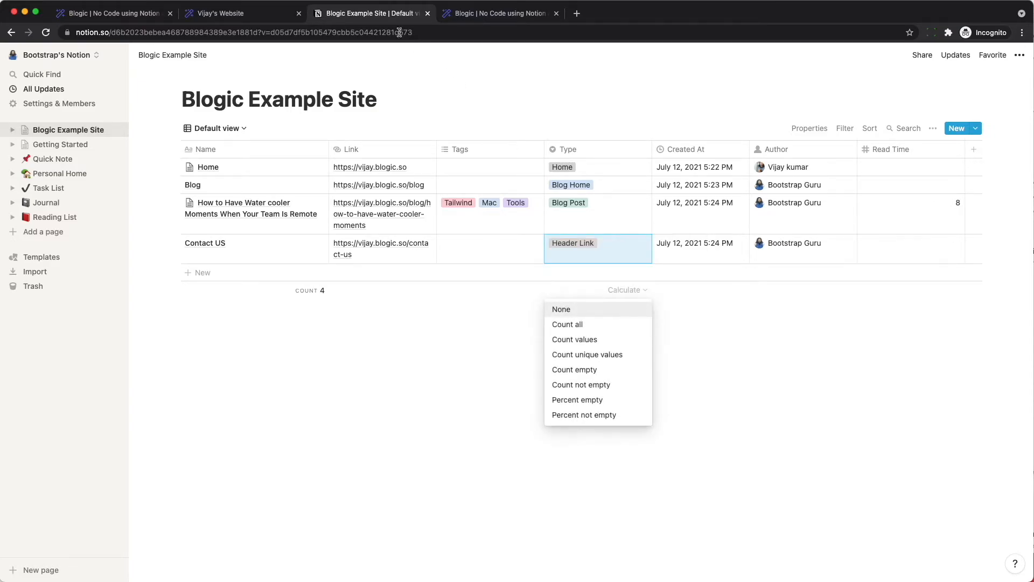
left_click(234, 17)
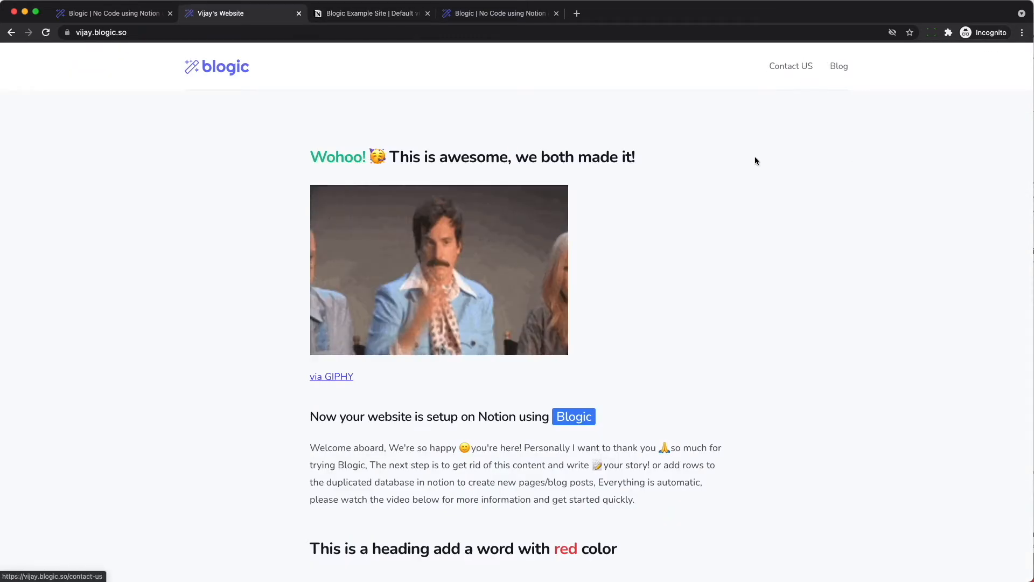
key("ctrl+Tab")
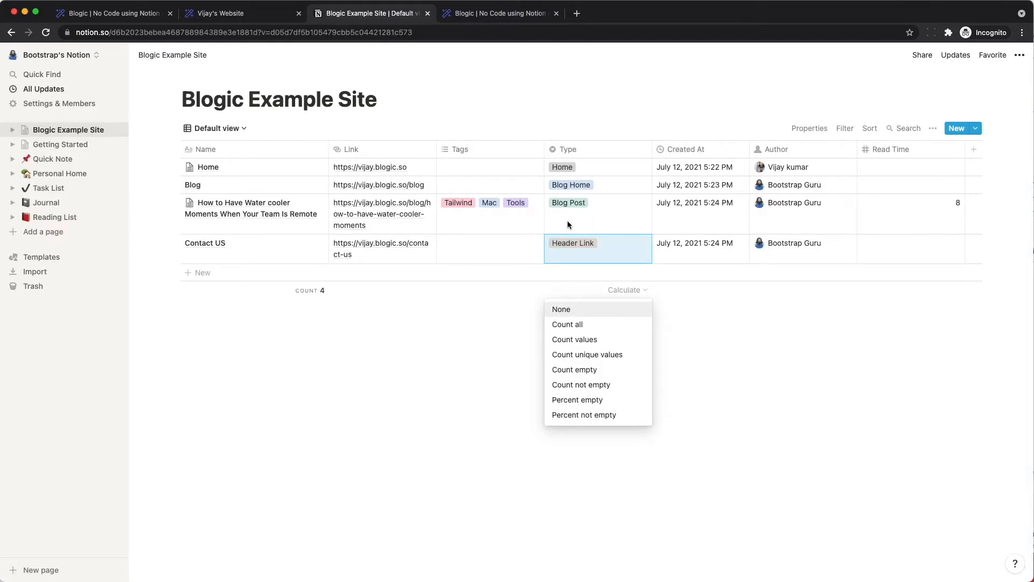
- Change the Type to Header Button and reload the live site to check it
left_click(581, 246)
left_click(580, 244)
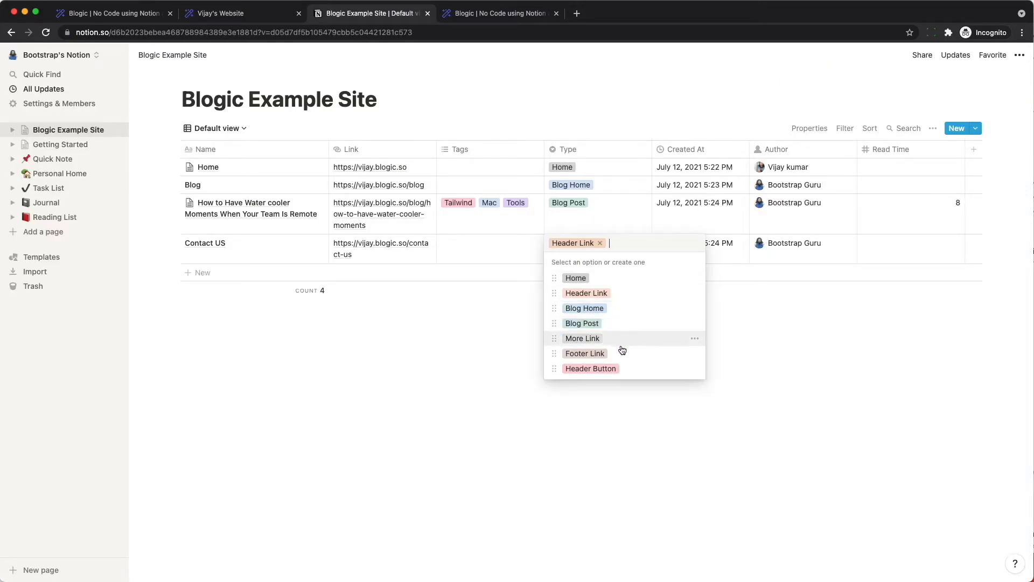
left_click(601, 366)
left_click(511, 374)
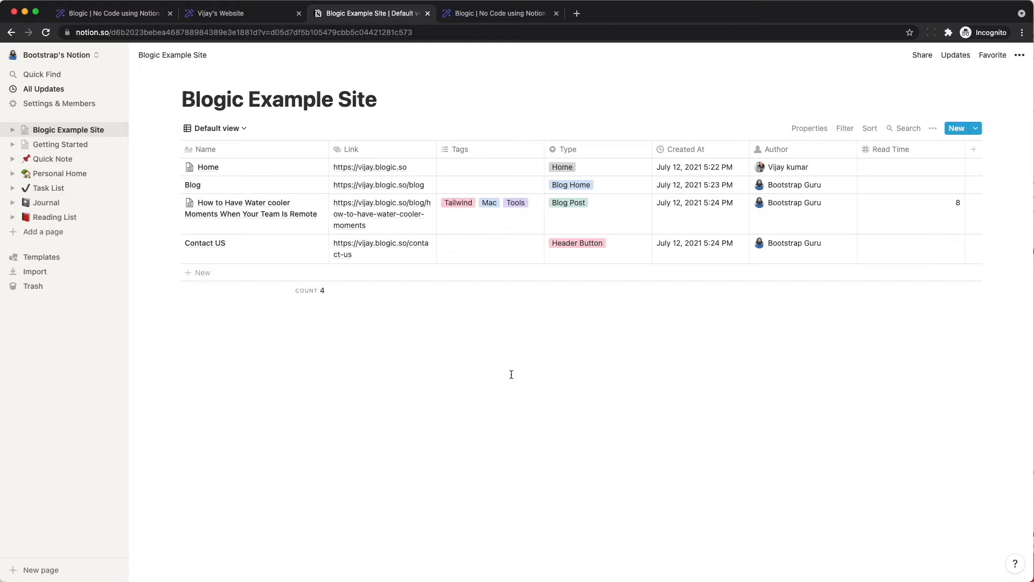
key("ctrl+shift+Tab")
key("super+r")
key("Escape")
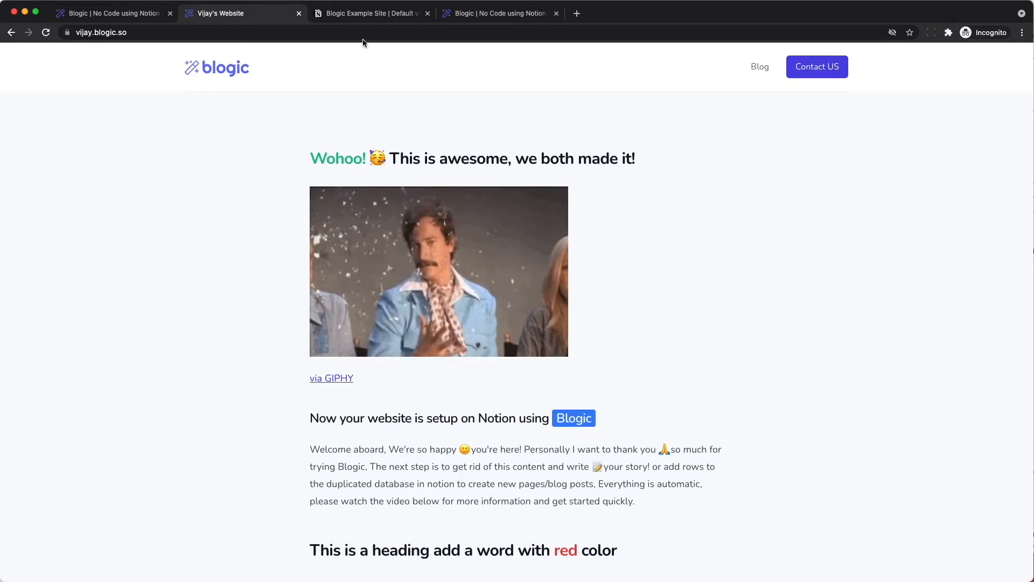
left_click(350, 17)
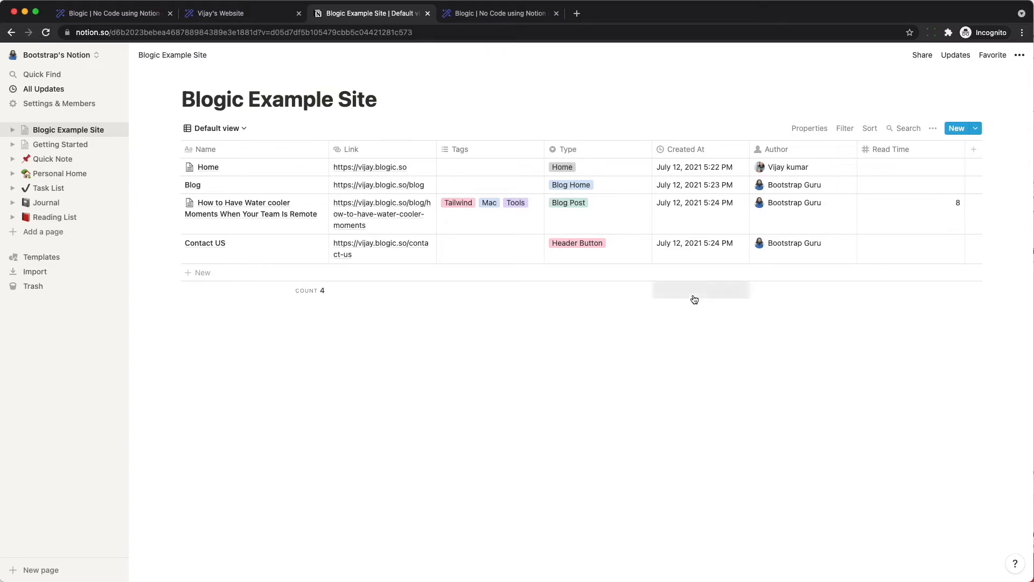
- Change the Contact US Type to More Link and reload the live site
left_click(627, 246)
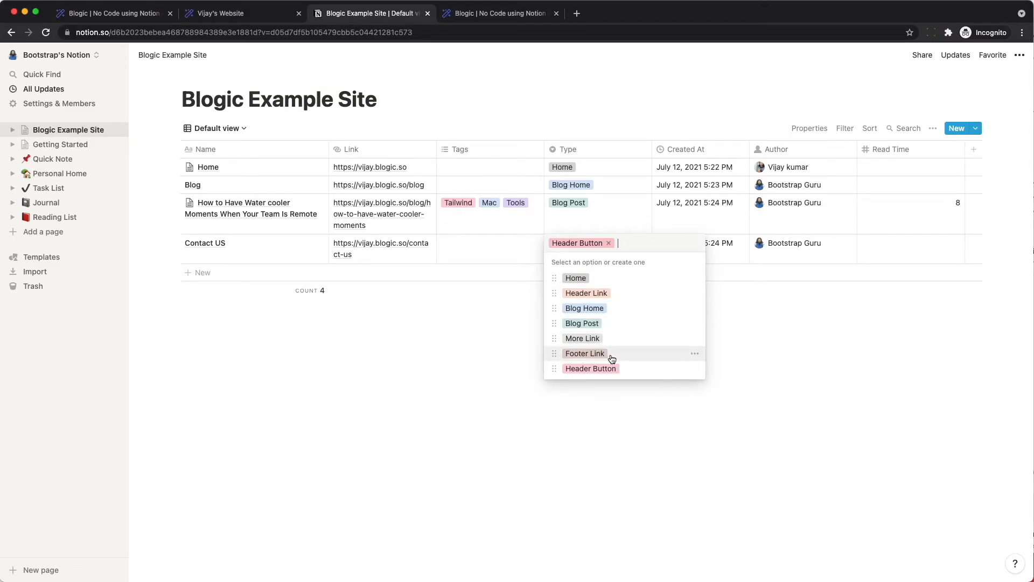
left_click(583, 338)
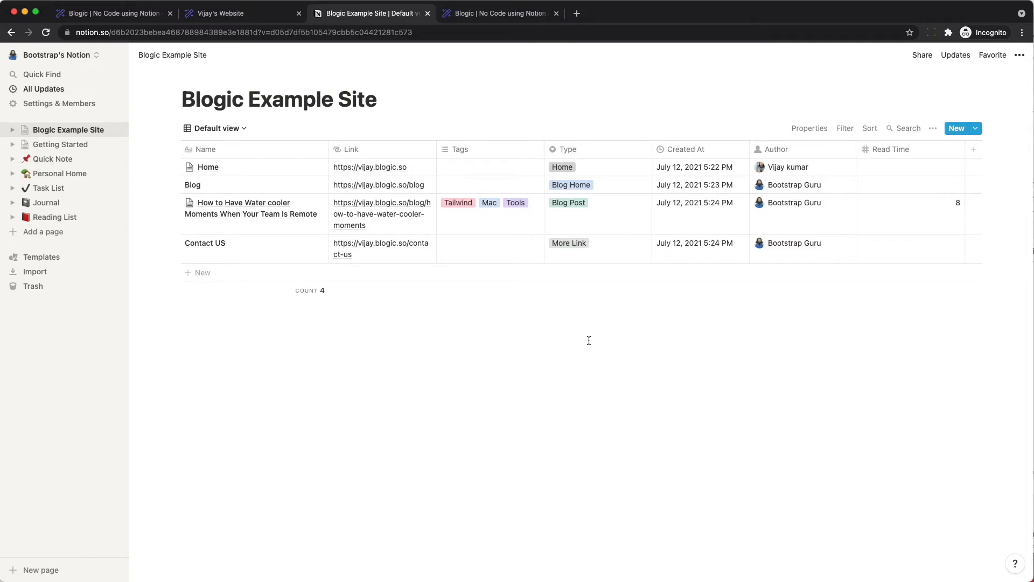
key("ctrl+shift+Tab")
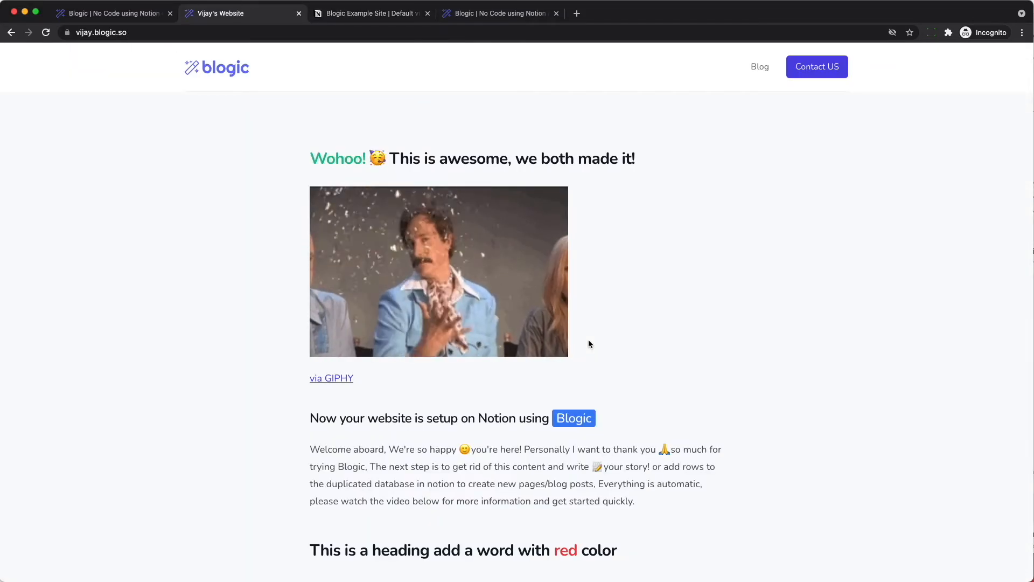
key("super+r")
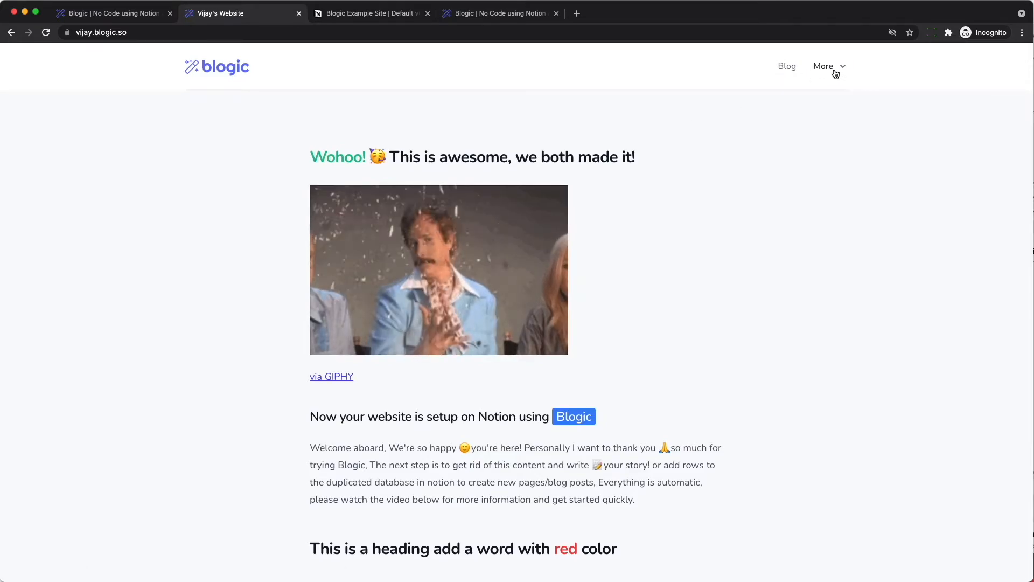
- Open Contact US from the site's More dropdown, then return to Notion
left_click(833, 70)
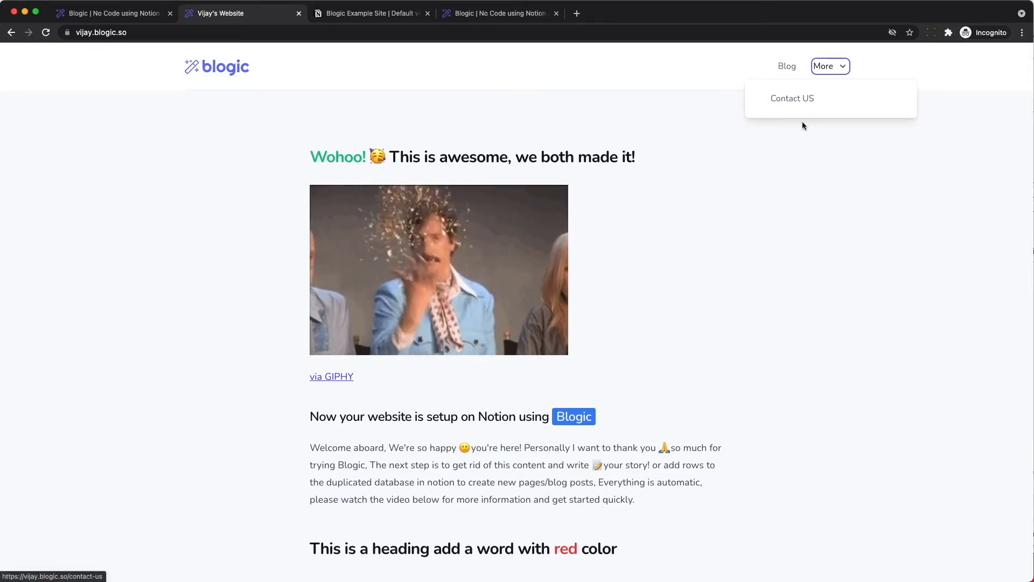
left_click(792, 101)
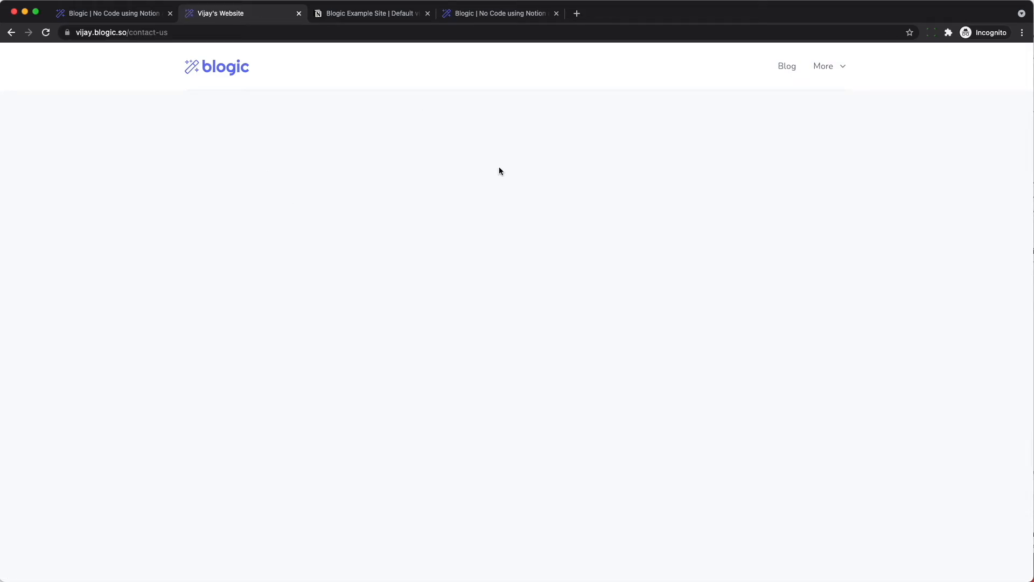
left_click(362, 15)
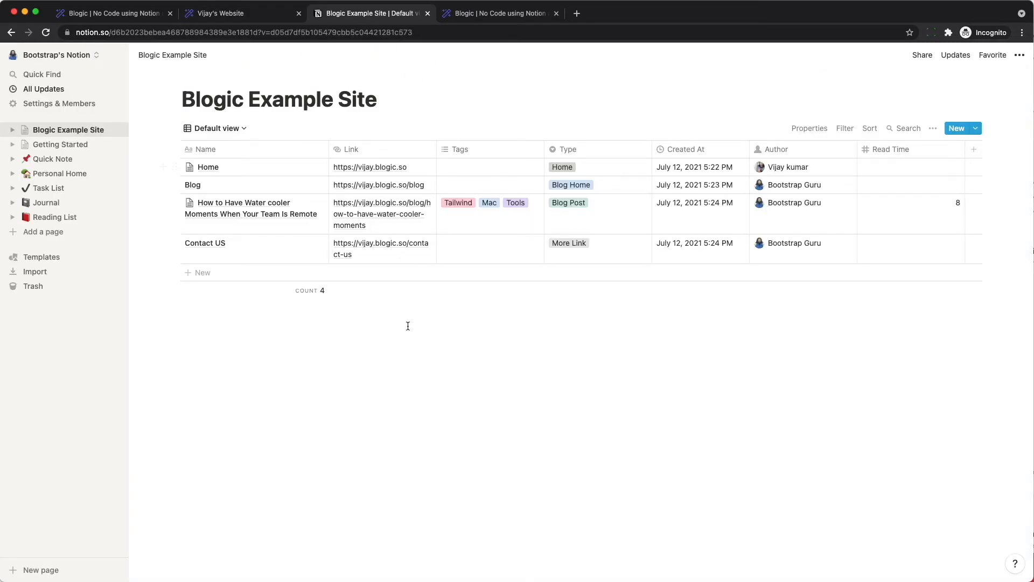
- Add a green 'Contact US' heading to the Contact US page
left_click(304, 243)
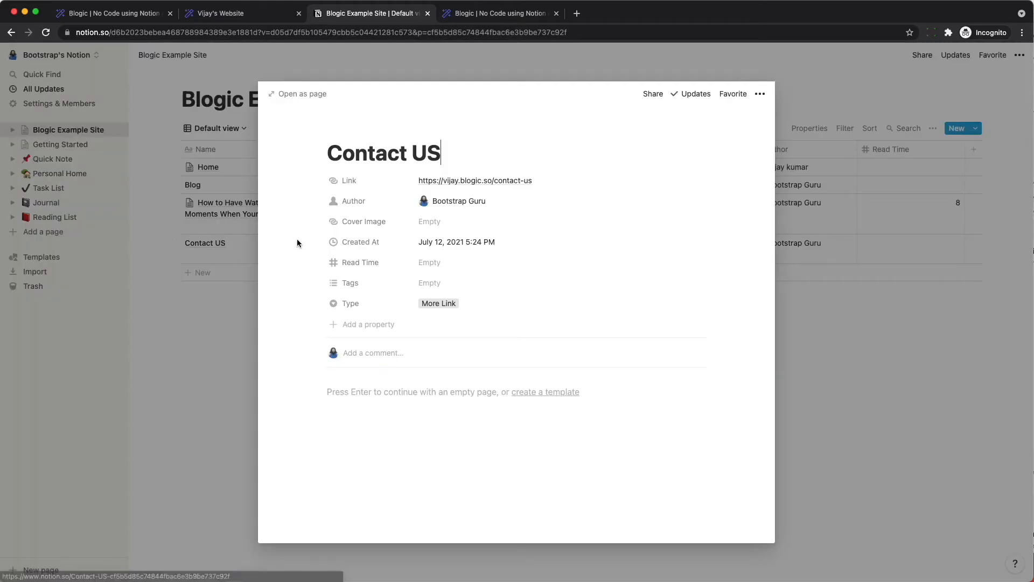
type("/heading")
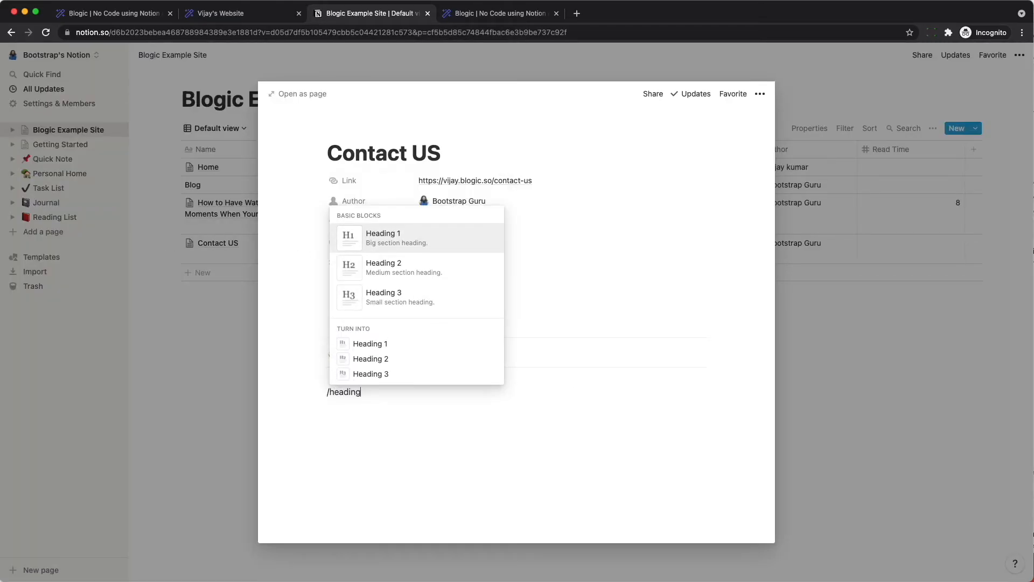
key("Return")
type("Contact US")
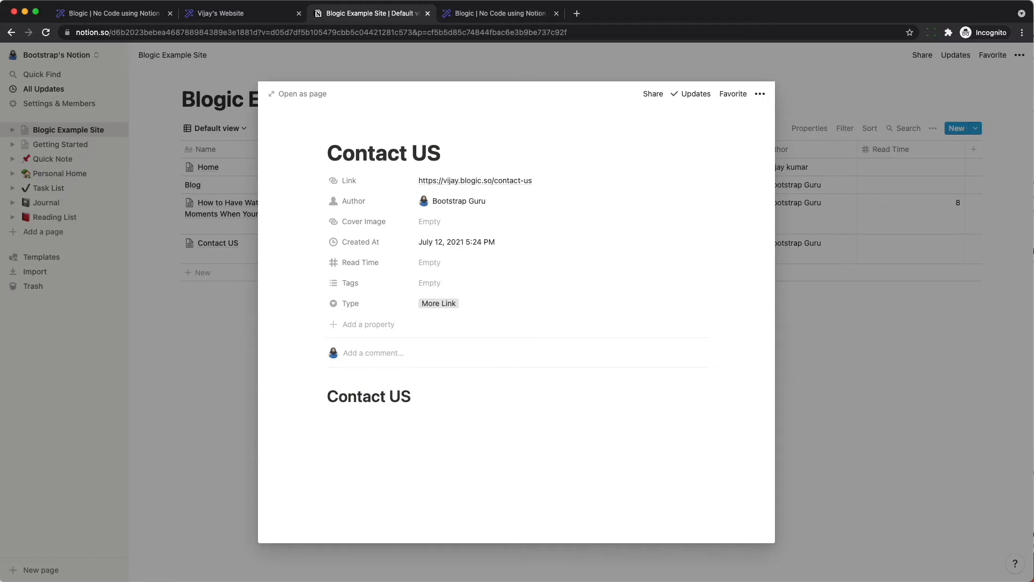
key("super+a")
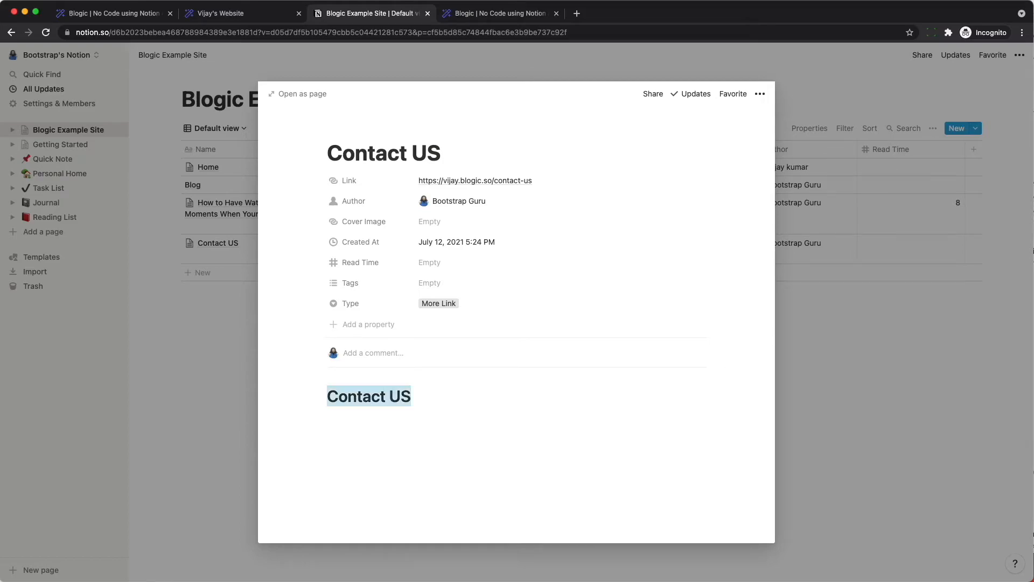
left_click(538, 371)
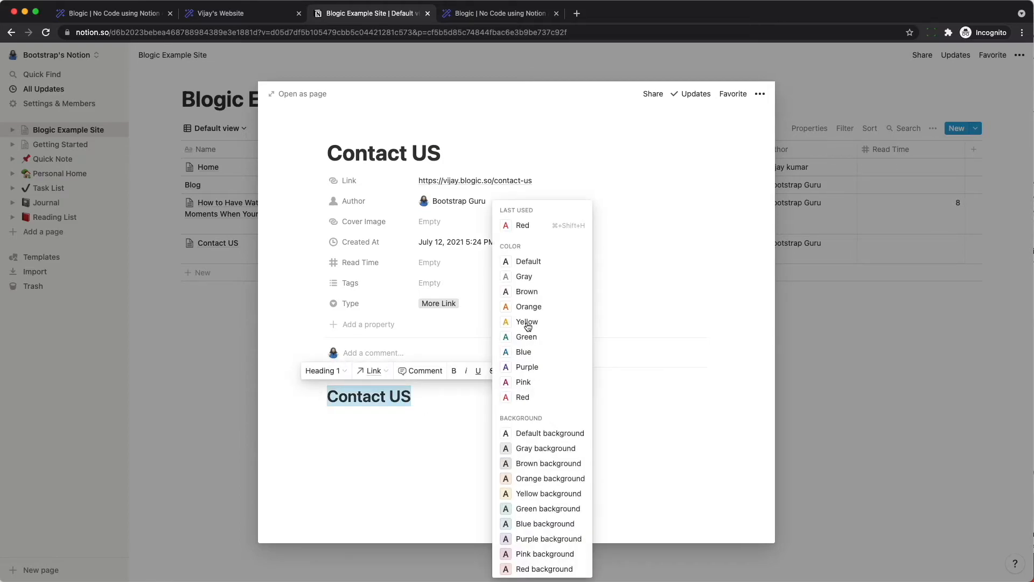
left_click(526, 336)
- Add the line 'Please contact us using the form below.' and verify it on the live contact page
left_click(457, 452)
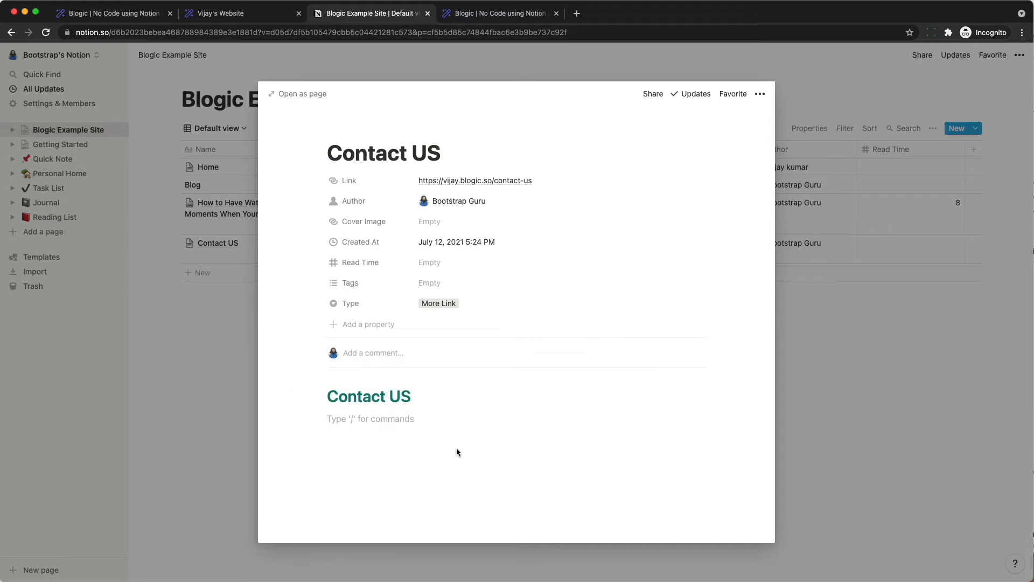
type("Please contact us using the form below")
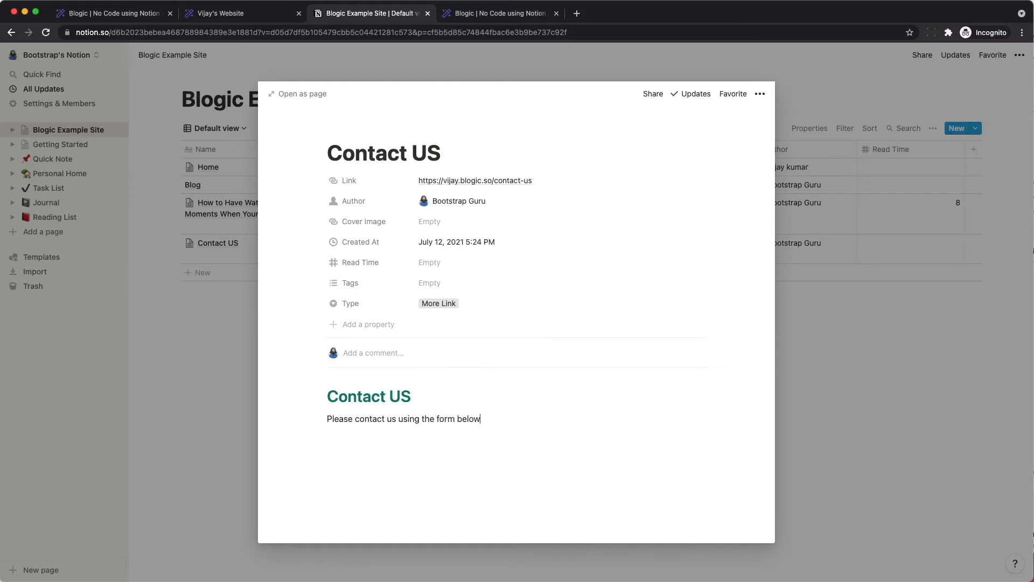
key("Return")
left_click(231, 13)
key("super+r")
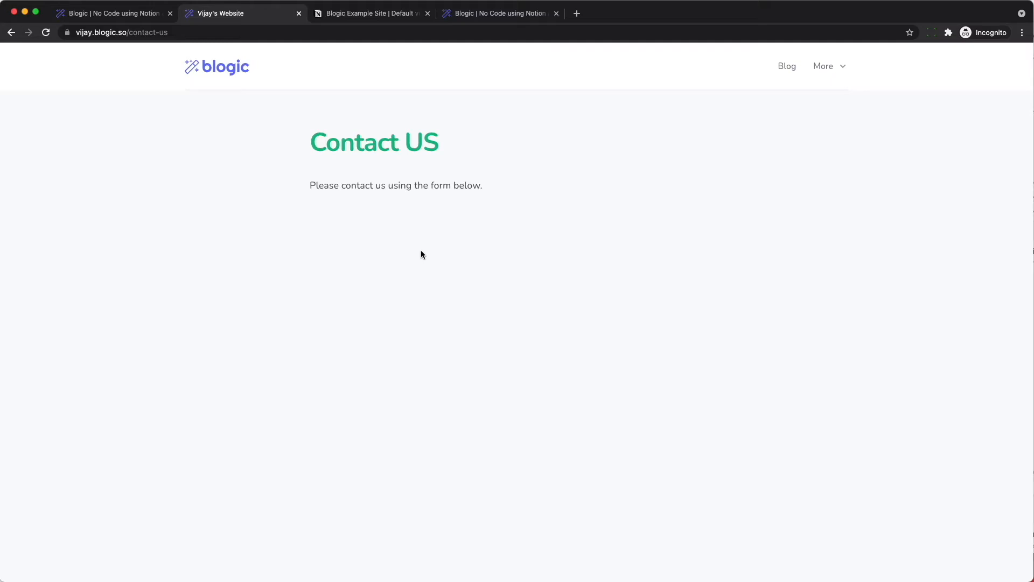
left_click(361, 13)
left_click(167, 374)
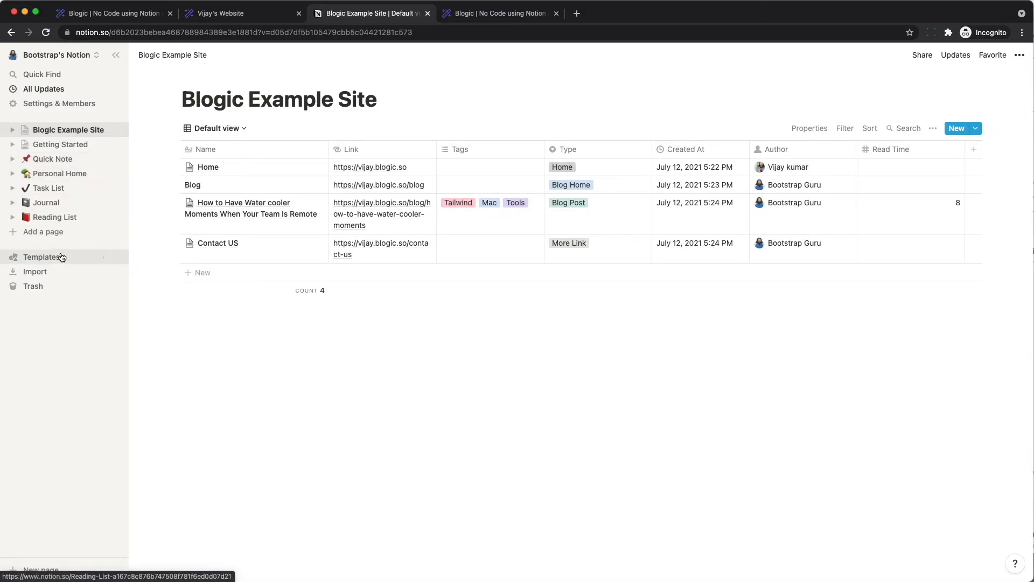
- Create a 'Blogic Forms' page holding an inline table named Contact US Form
left_click(46, 233)
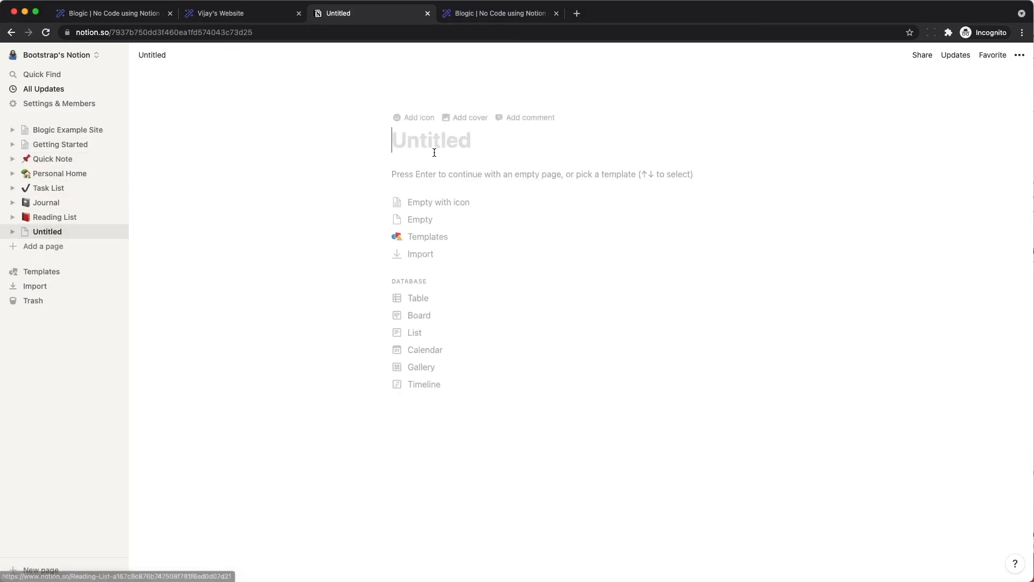
type("Blogic ")
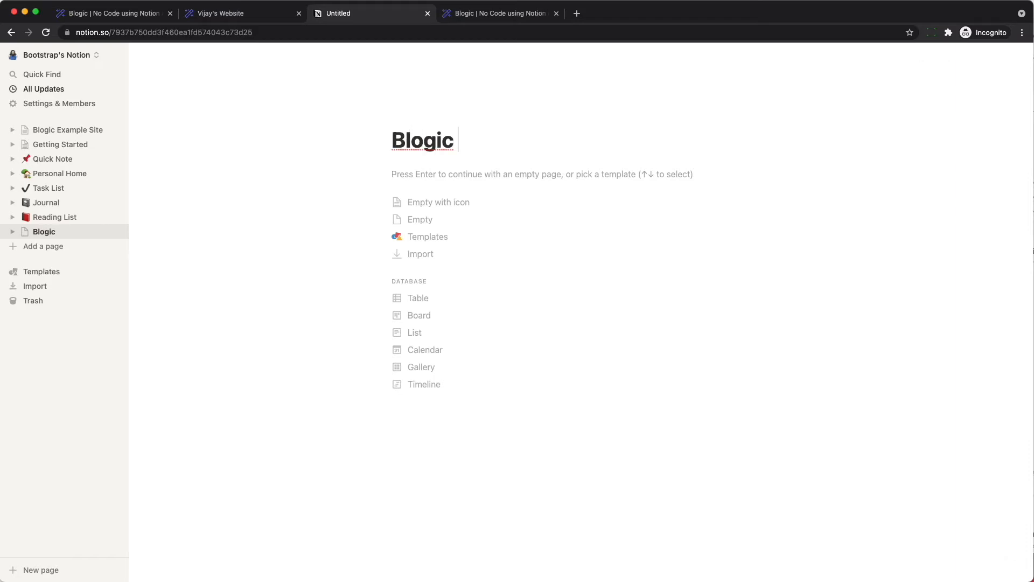
type("Forms")
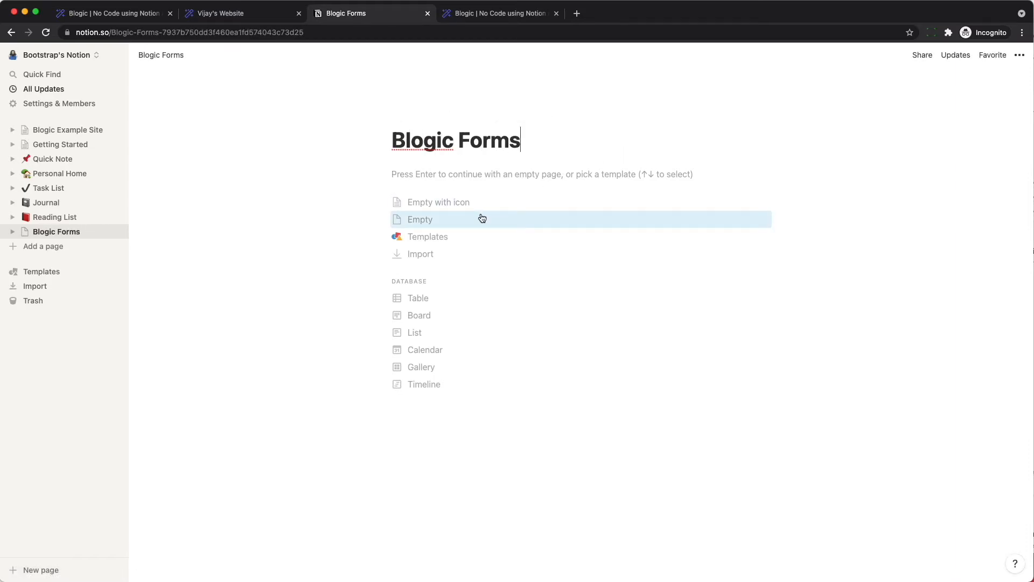
left_click(482, 218)
type("/table")
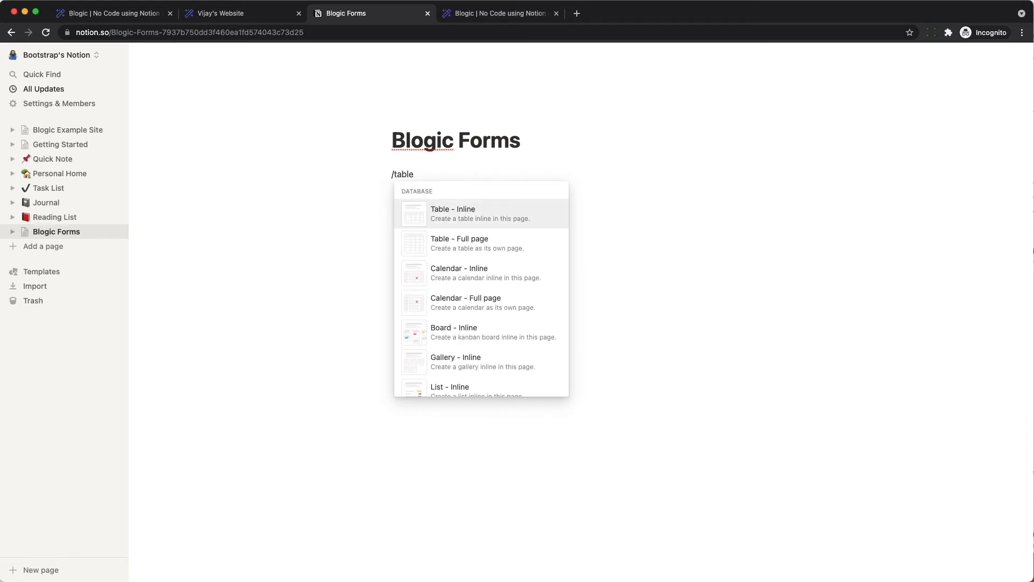
key("Return")
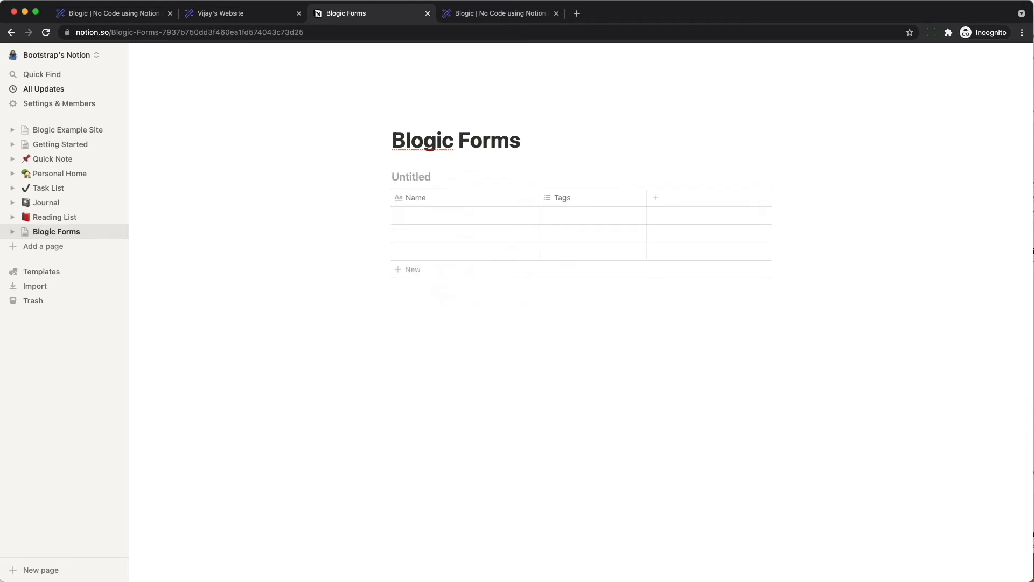
type("Con")
- Rename the Tags column to Email and add a Message column
left_click(579, 198)
type("Email")
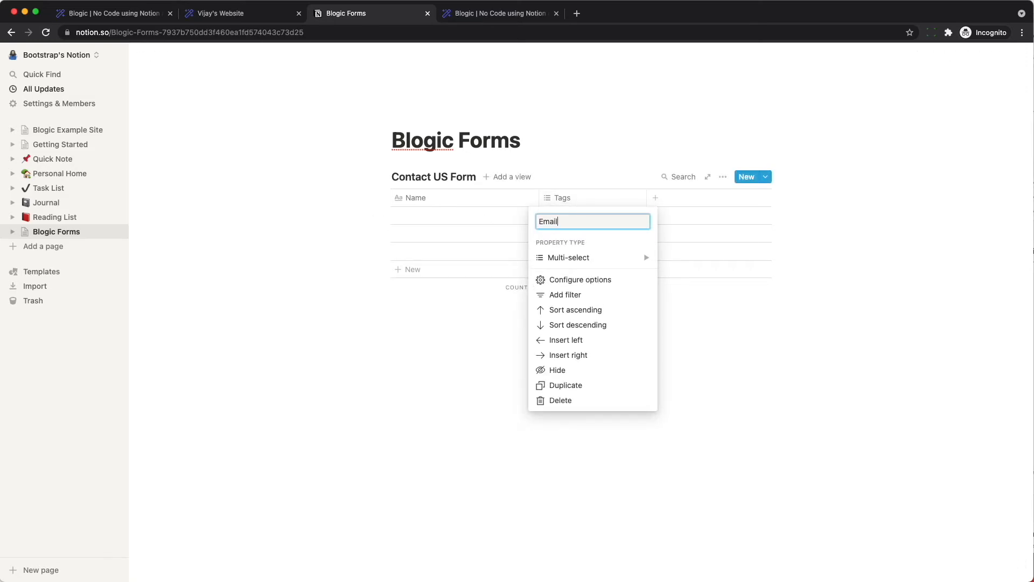
key("Return")
left_click(656, 198)
left_click(677, 198)
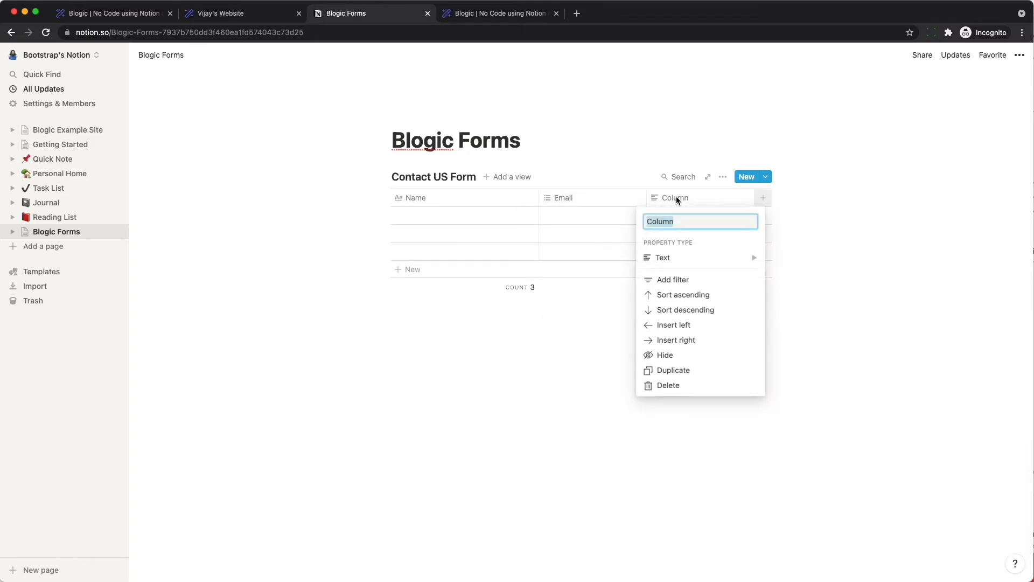
type("Message")
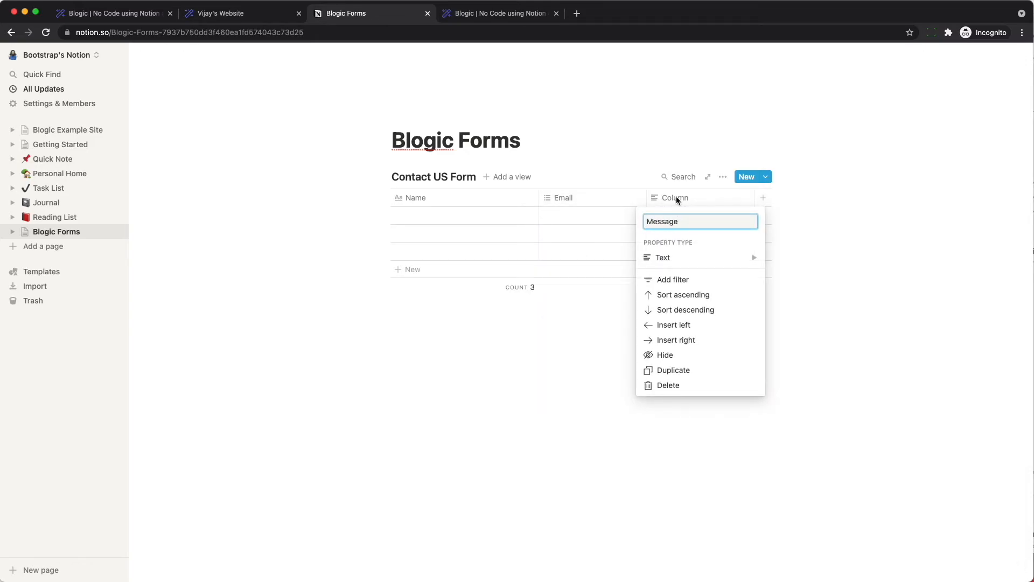
left_click(572, 347)
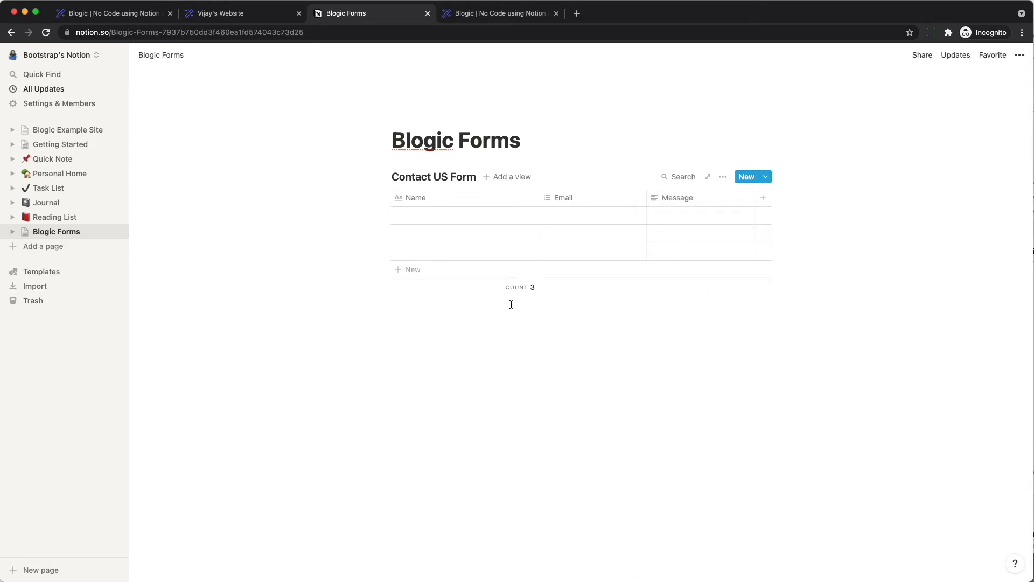
- Share the Blogic Forms page with the Blogic integration, then open Blogic's Forms list
left_click(920, 56)
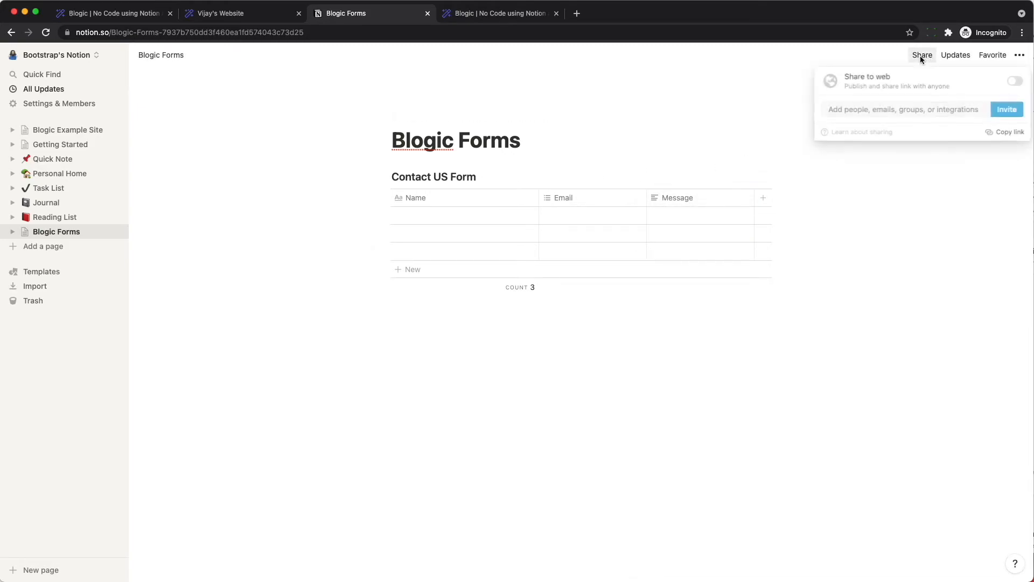
left_click(898, 110)
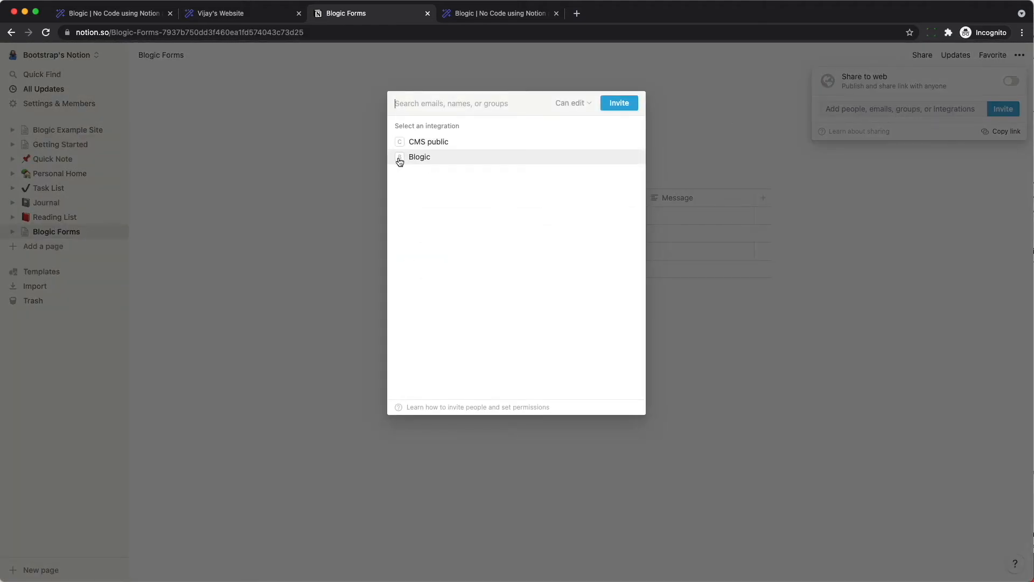
left_click(418, 159)
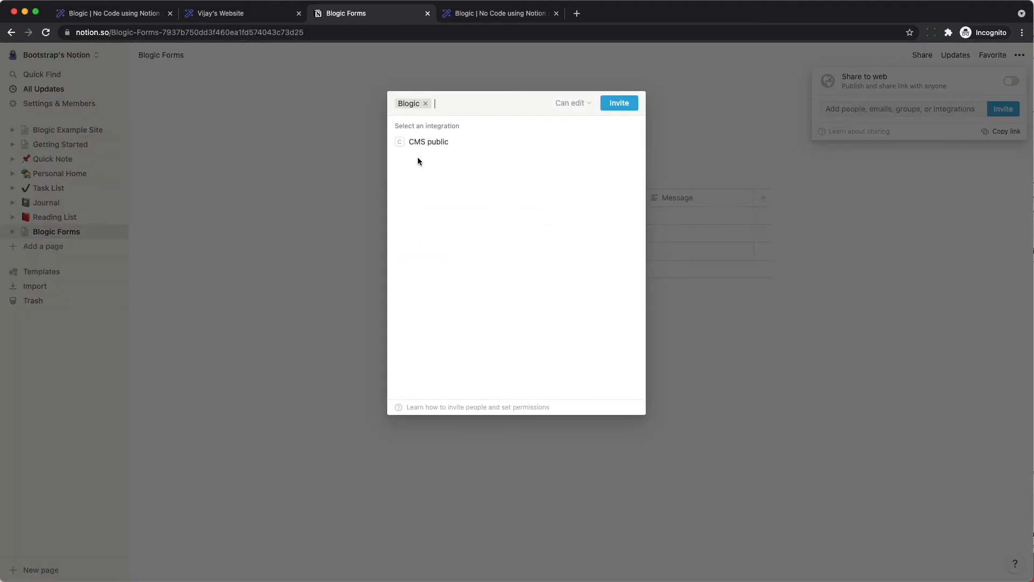
left_click(620, 103)
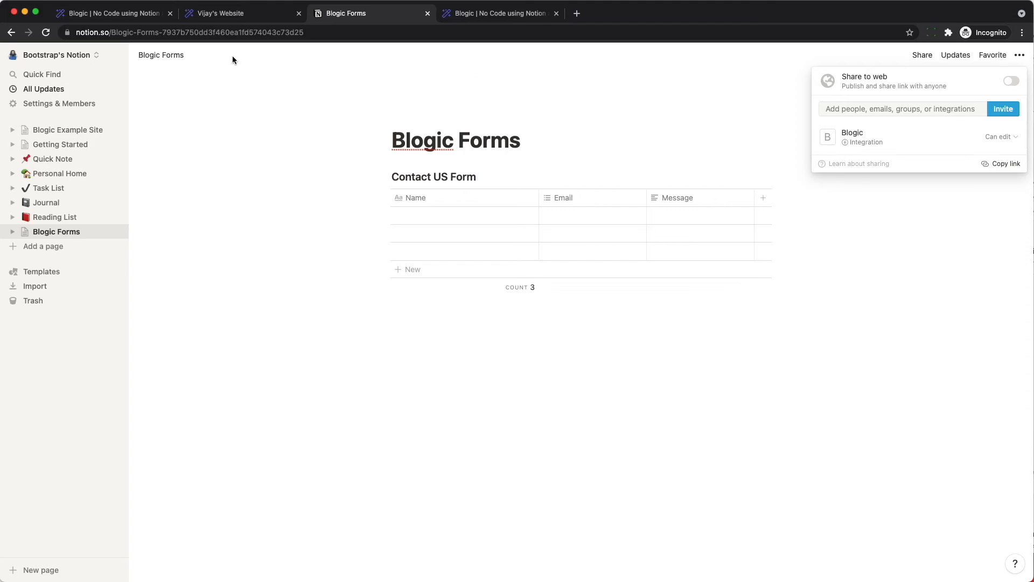
left_click(115, 18)
left_click(361, 62)
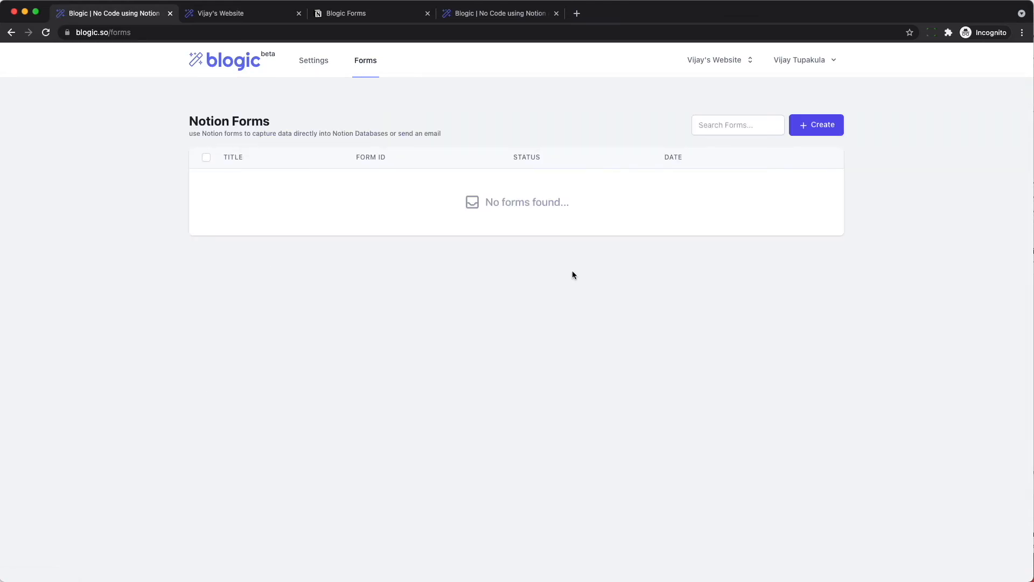
- Start a new Blogic form titled Contact US
left_click(811, 128)
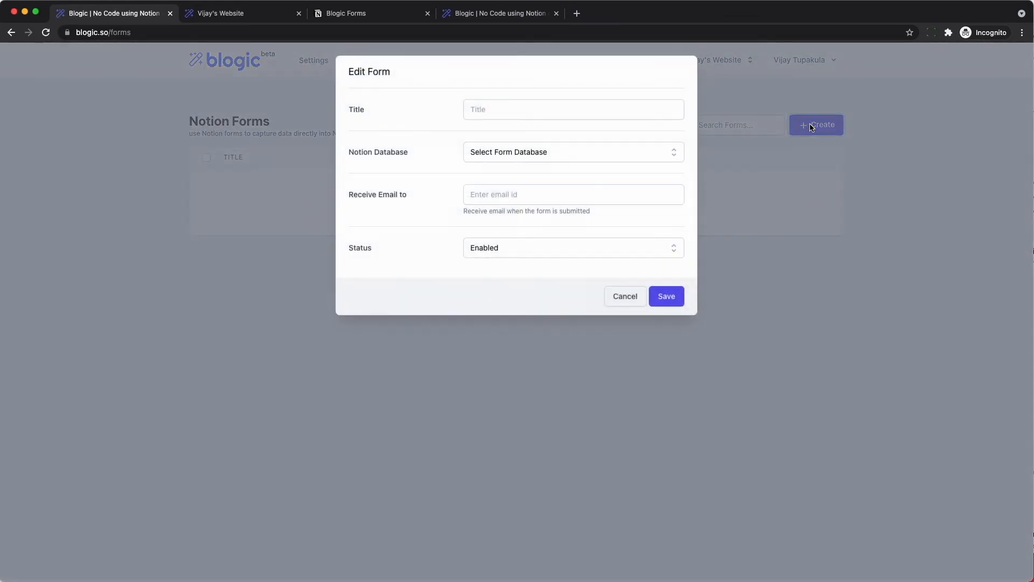
left_click(555, 110)
type("Contact US")
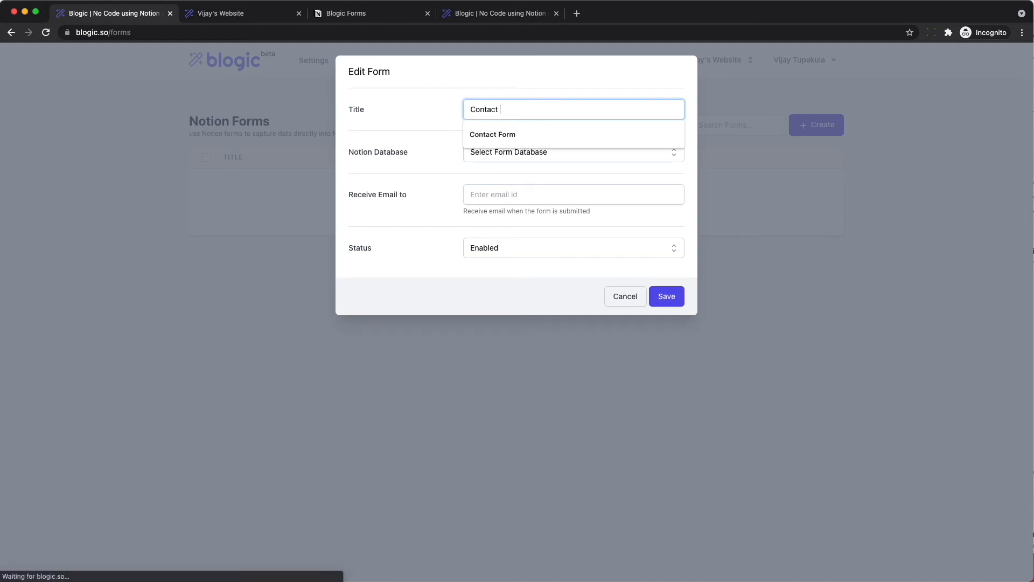
key("Tab")
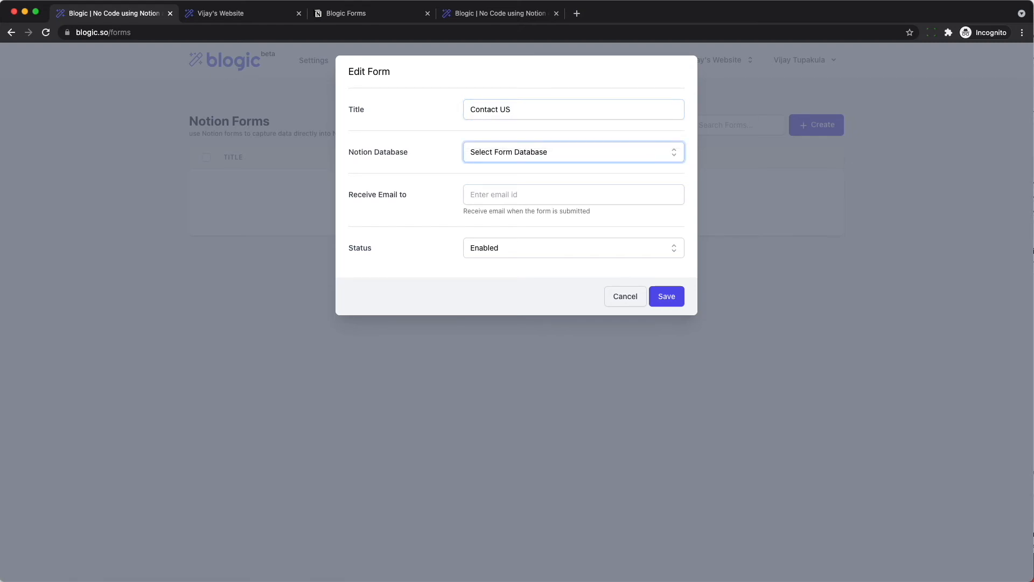
- Link the form to the Contact US Form database, save it, and copy its WIDSFEKJ ID
left_click(560, 149)
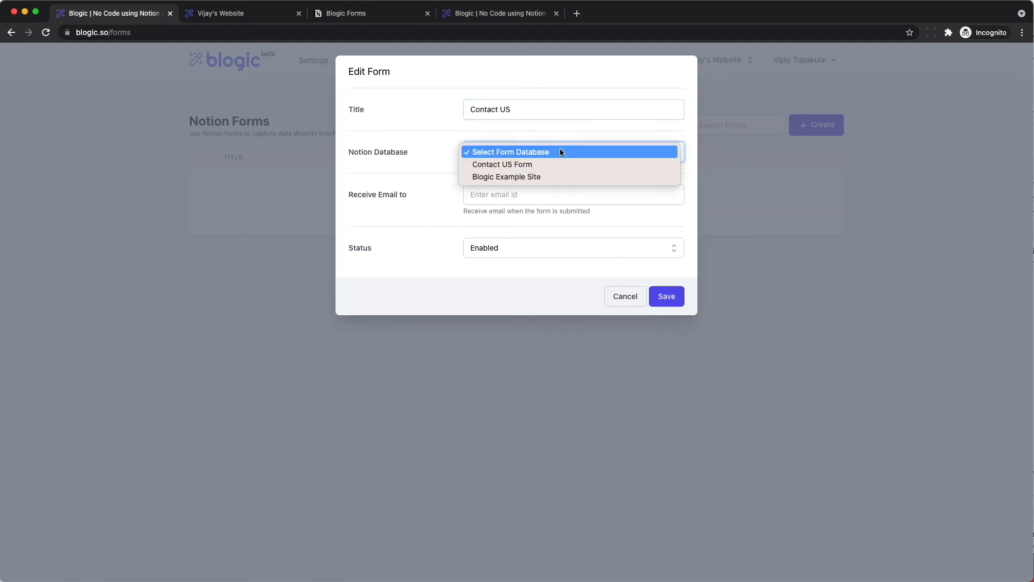
left_click(501, 165)
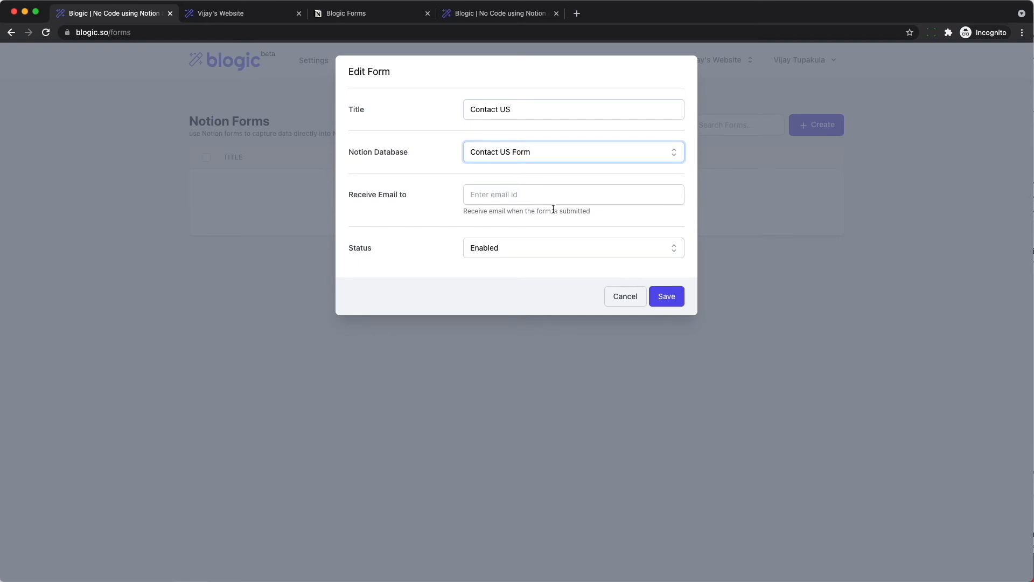
left_click(664, 298)
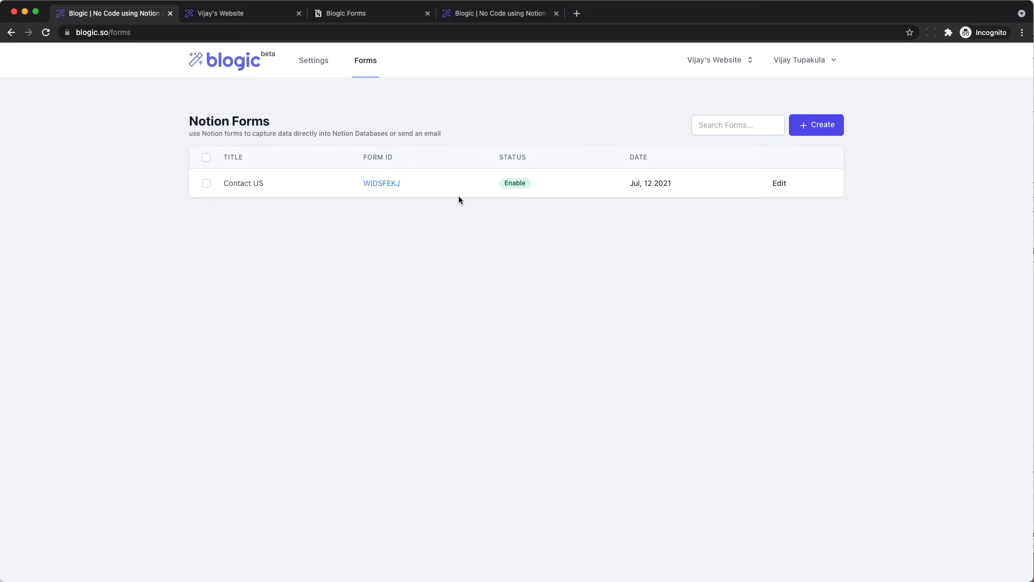
left_click(383, 183)
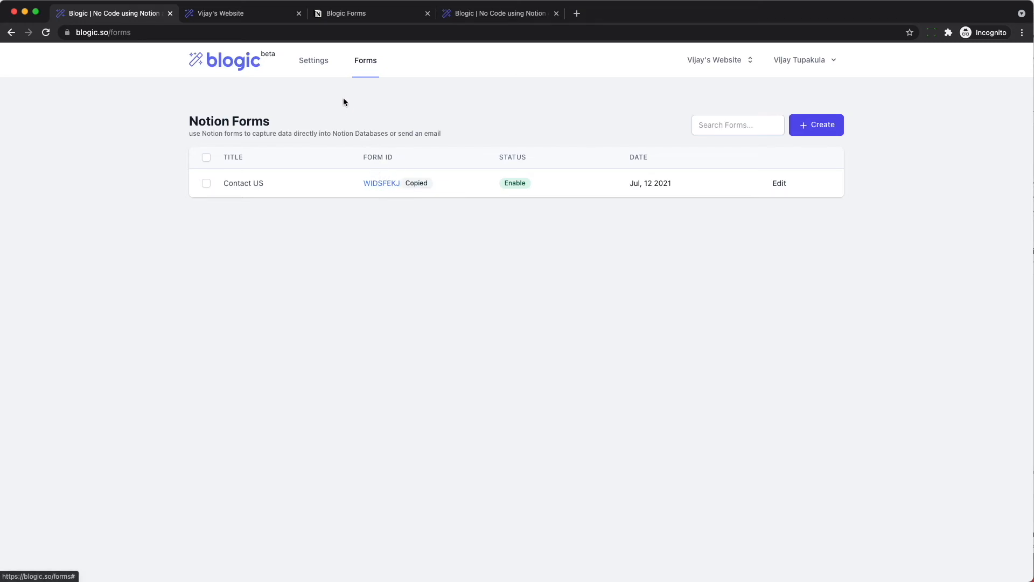
left_click(365, 13)
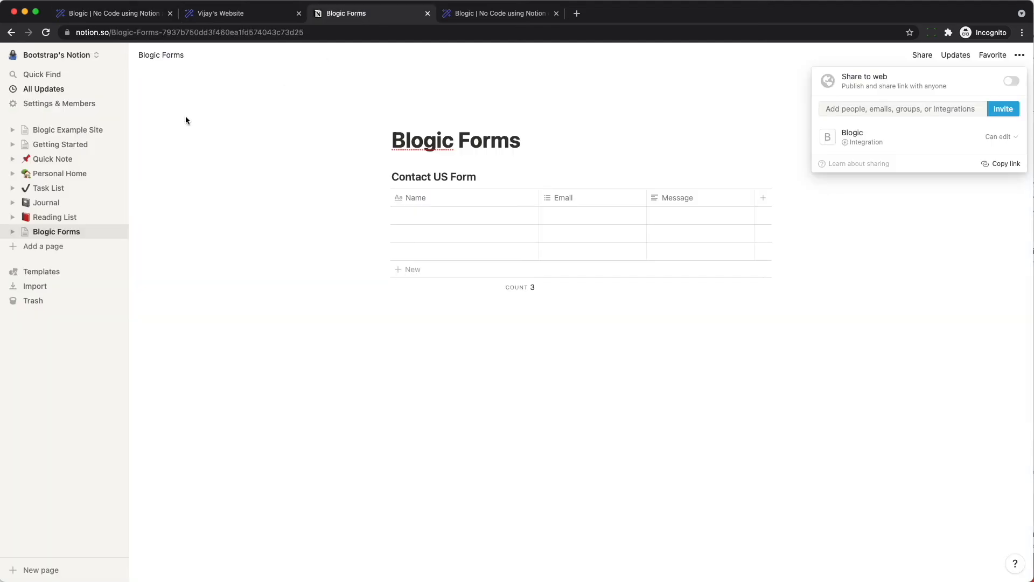
- Paste the form shortcode into the Contact US page with |fields=Email,Name,Message appended
left_click(74, 133)
left_click(71, 133)
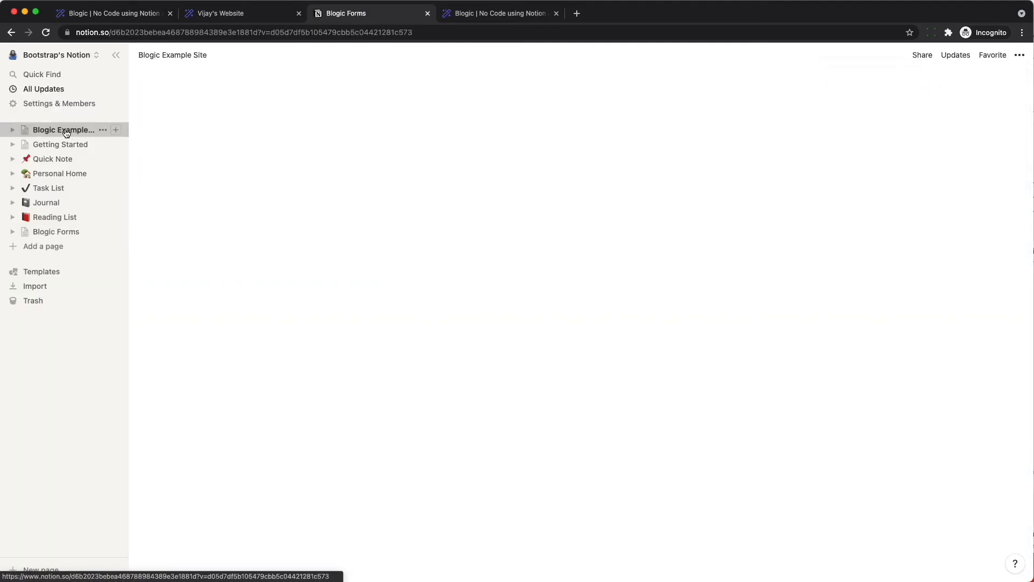
left_click(300, 242)
left_click(418, 499)
type("[form id=WIDSFEKJ|button=Submit|message=Thank you for contacting us]")
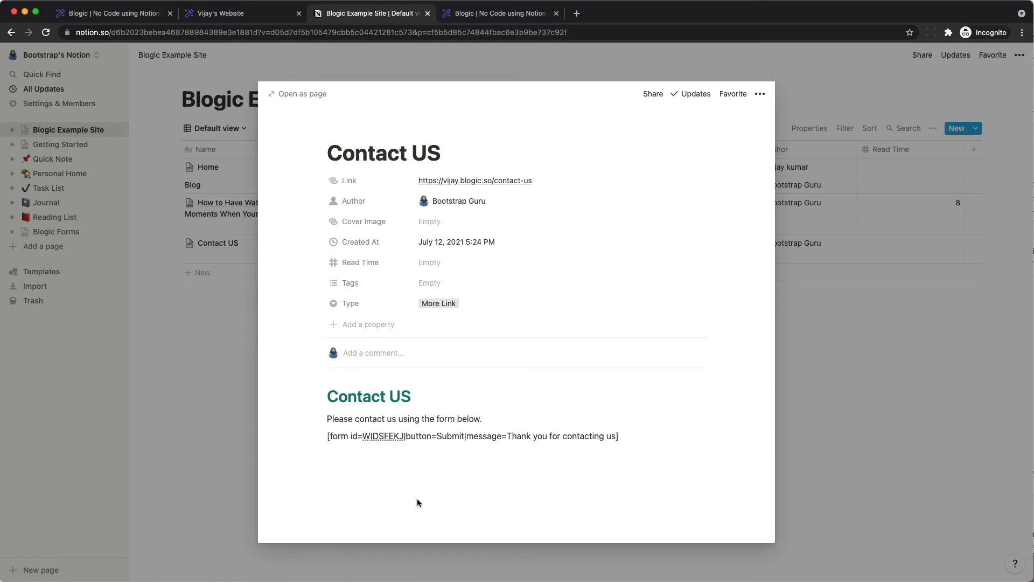
type("|fields=Email,Name,Message")
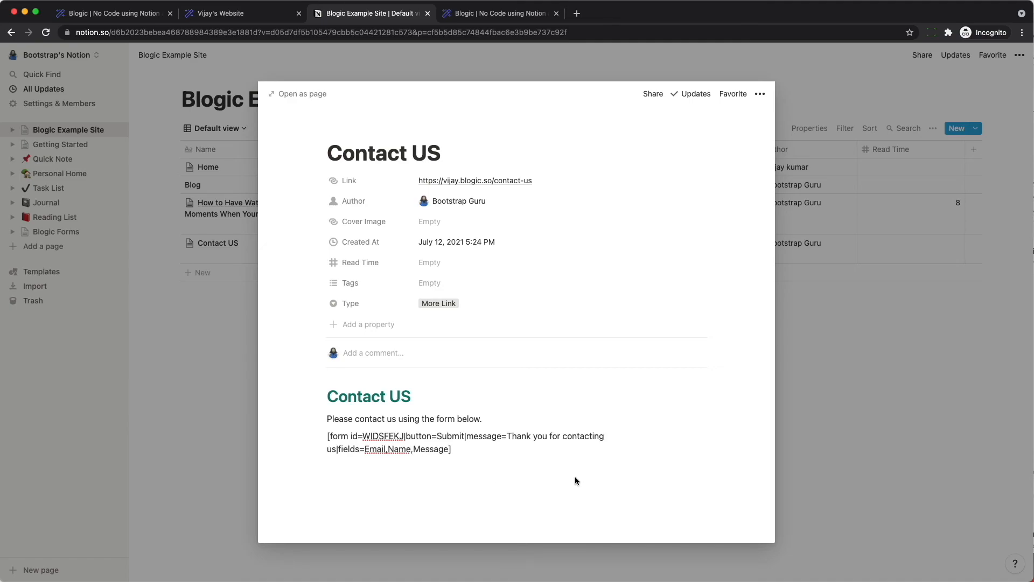
- Check the Message and Name field names, then view the live Contact US page
double_click(421, 450)
left_click(397, 449)
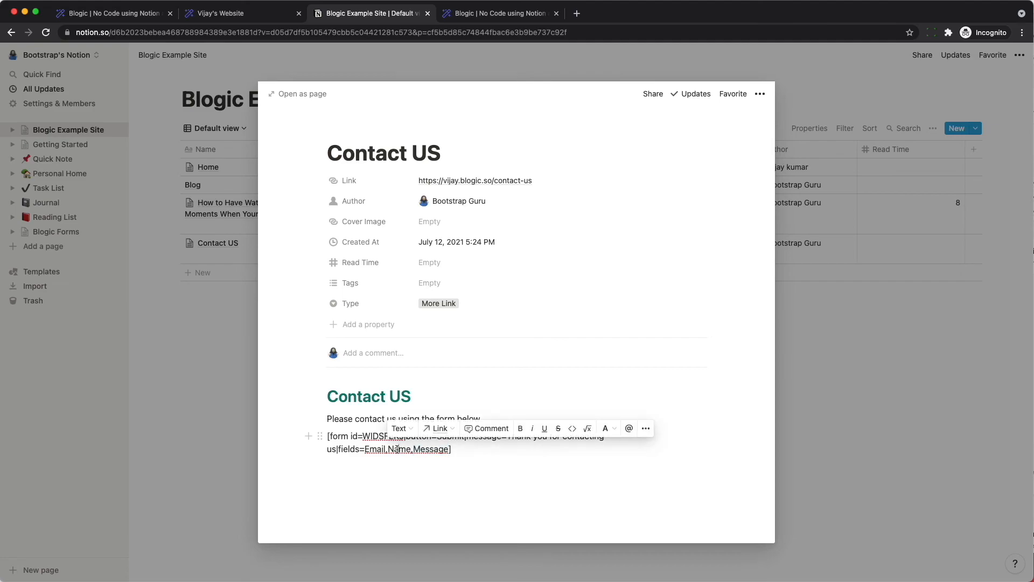
double_click(397, 449)
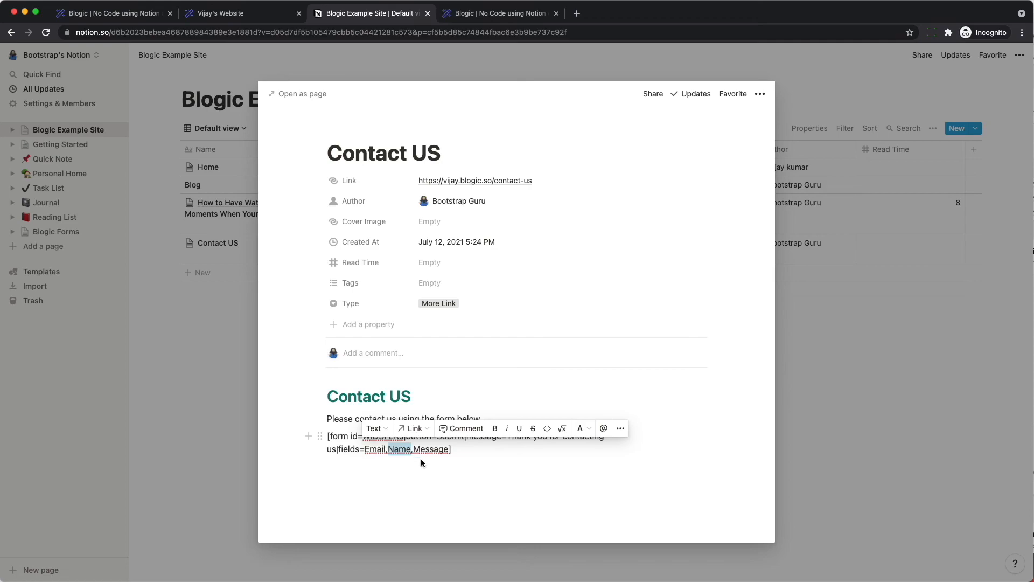
left_click(247, 415)
left_click(218, 14)
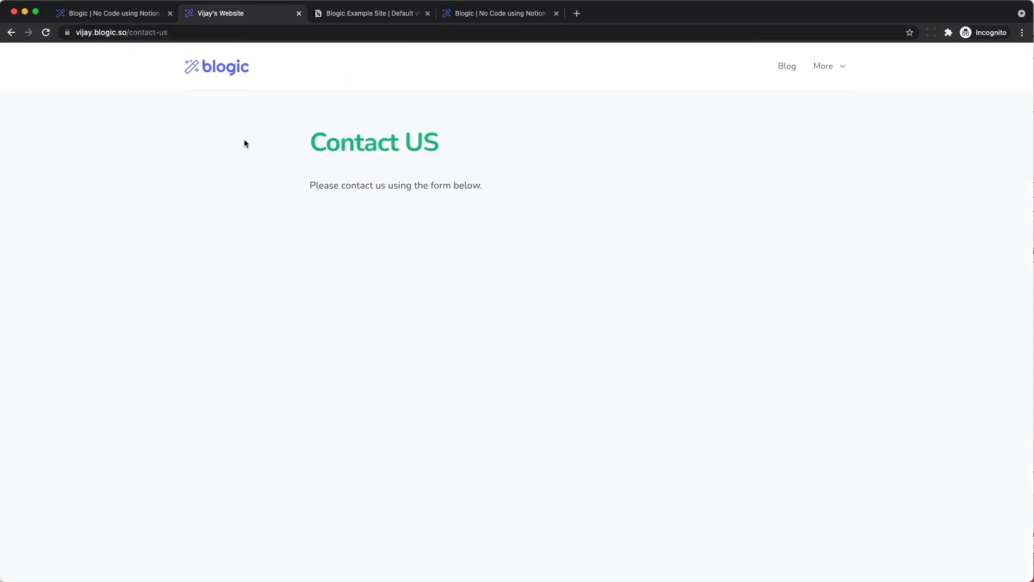
- Reload the Contact US page and fill in an email, the message 'Hey can I have 30 min of your time', and a name
key("super+r")
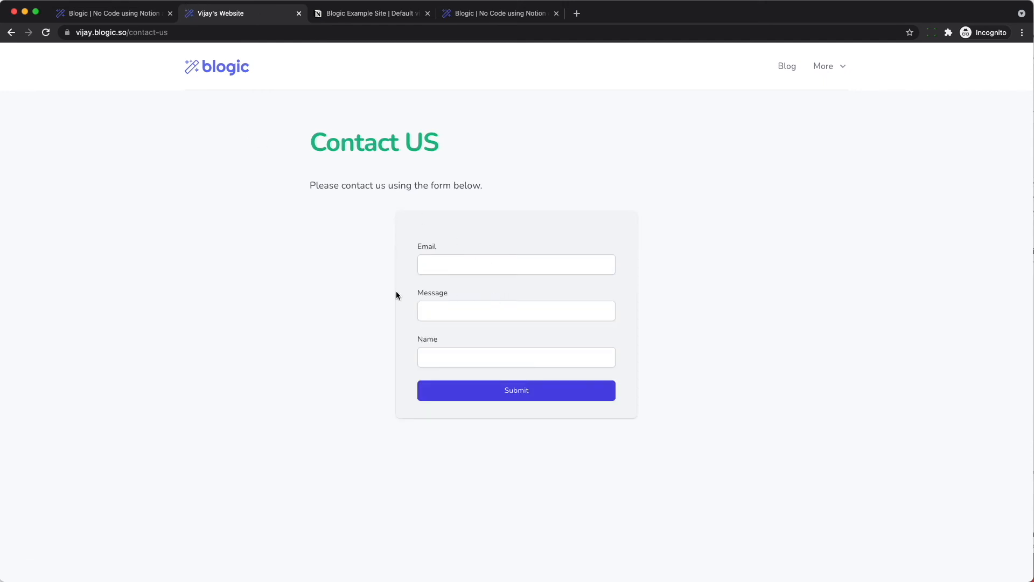
left_click(460, 265)
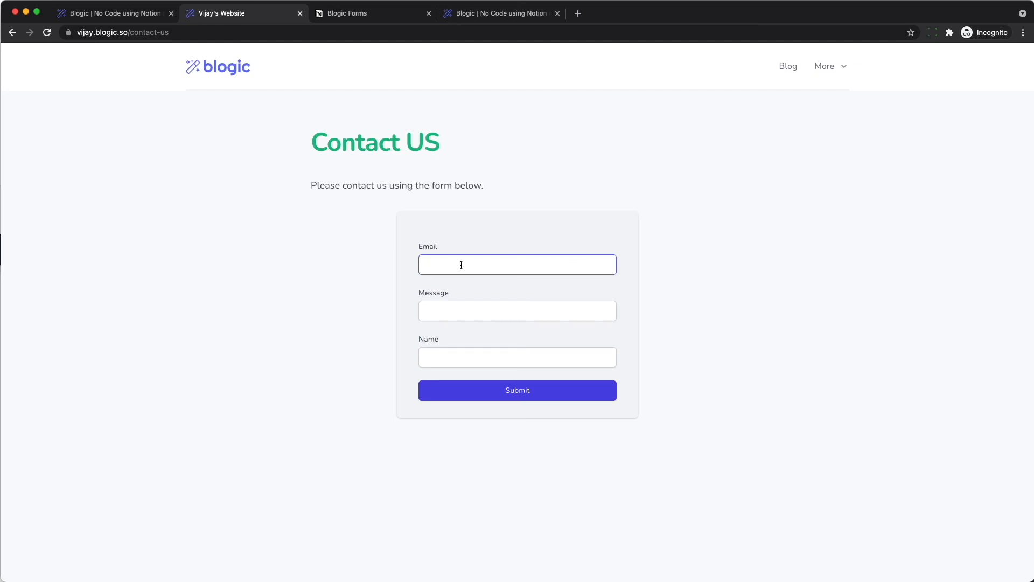
key("Tab")
key("Tab")
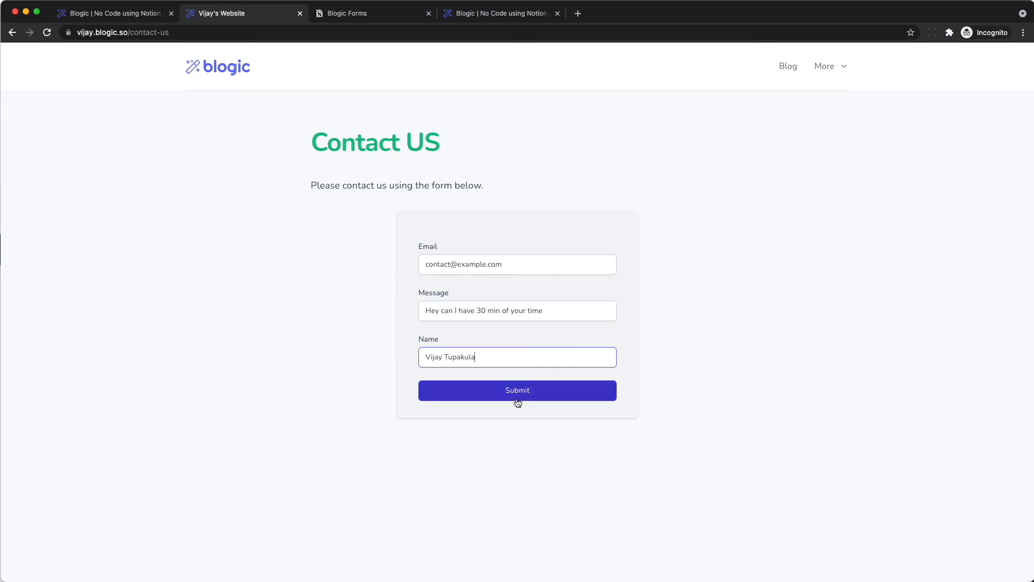
- Submit the contact form, then check the Blogic Forms database in Notion for the new entry
left_click(499, 407)
left_click(493, 395)
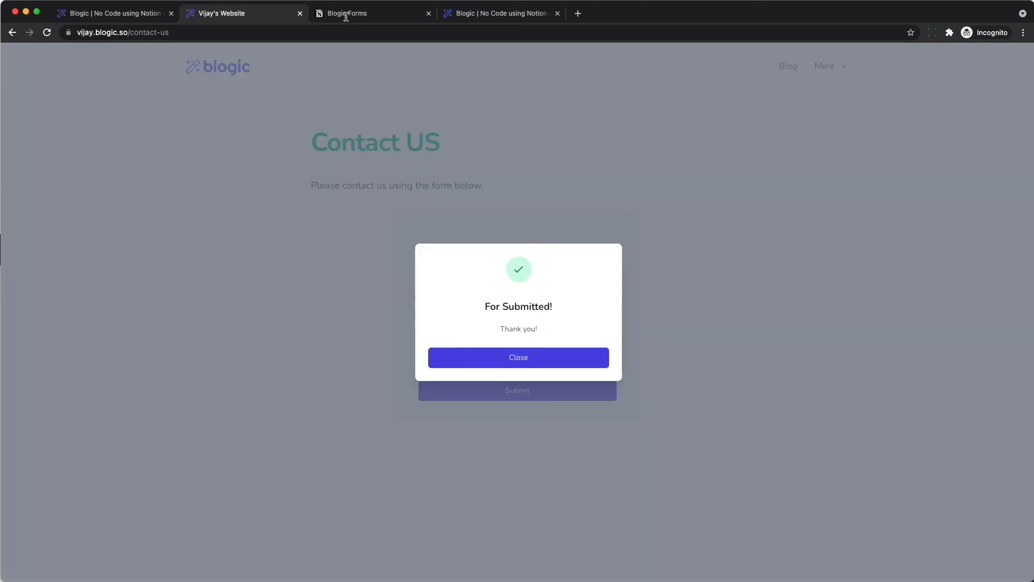
left_click(346, 16)
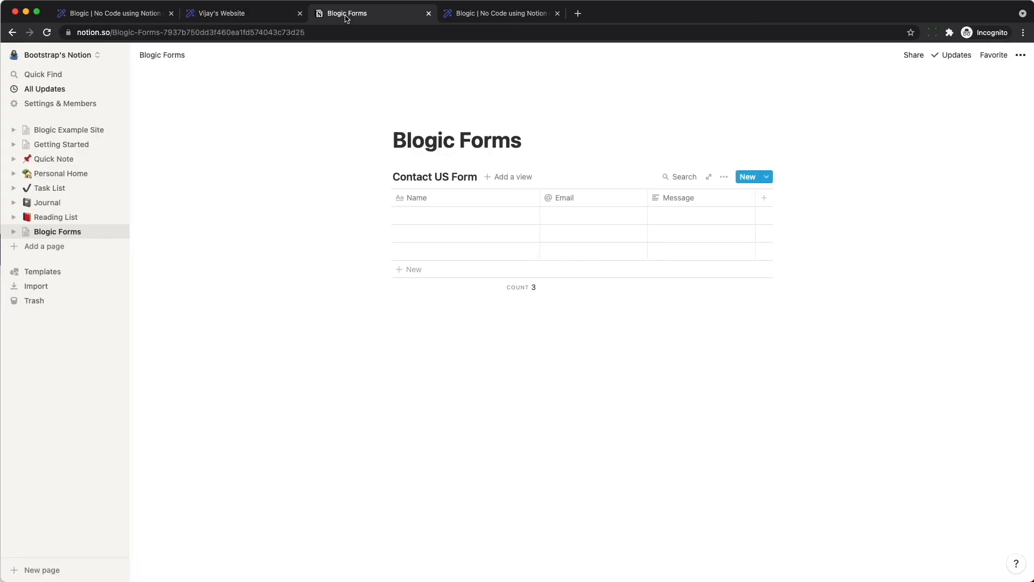